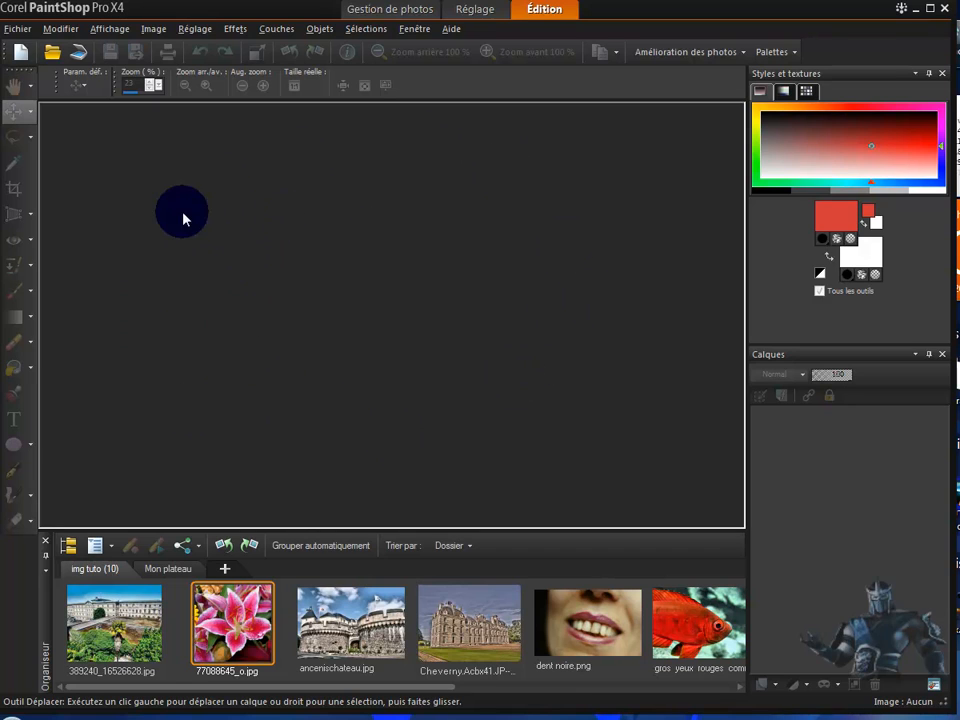
{"action": "left_click", "coordinate": [14, 30]}
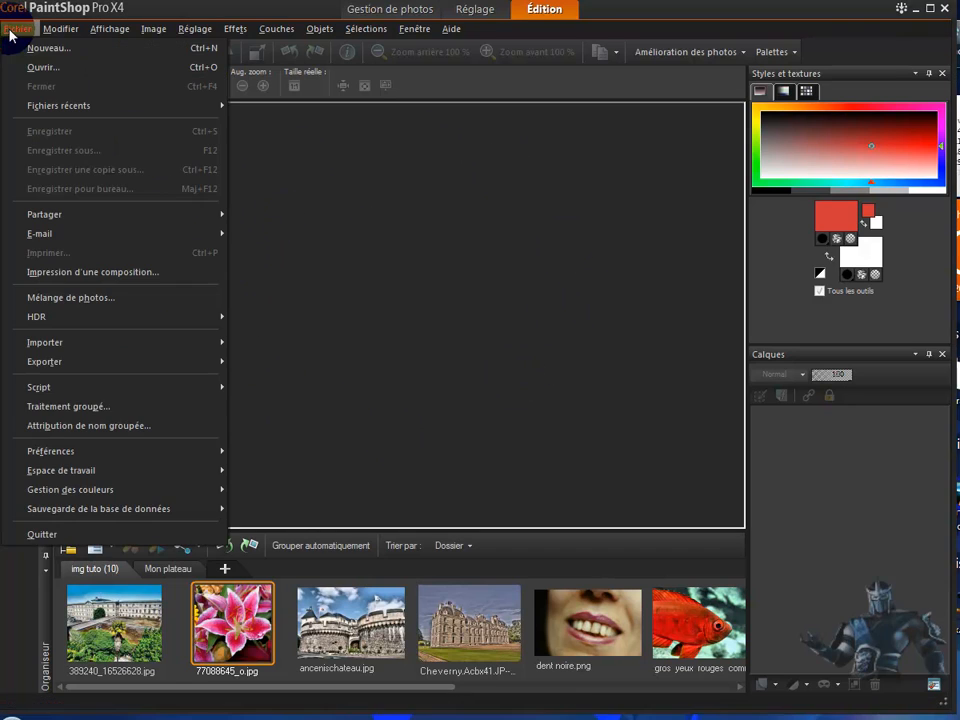
{"action": "left_click", "coordinate": [57, 49]}
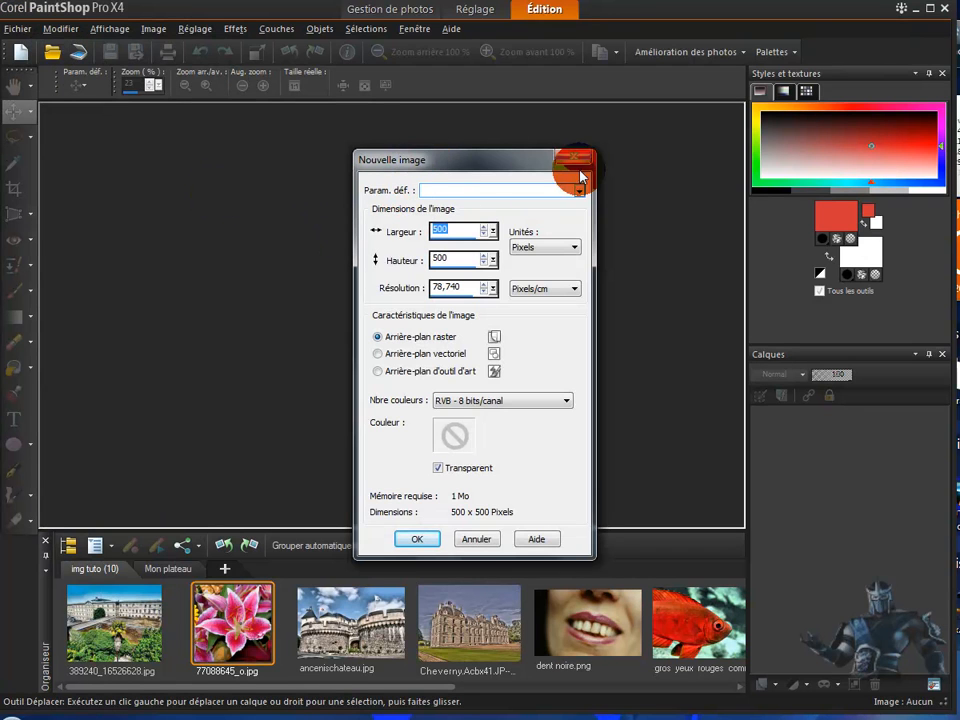
{"action": "left_click", "coordinate": [582, 161]}
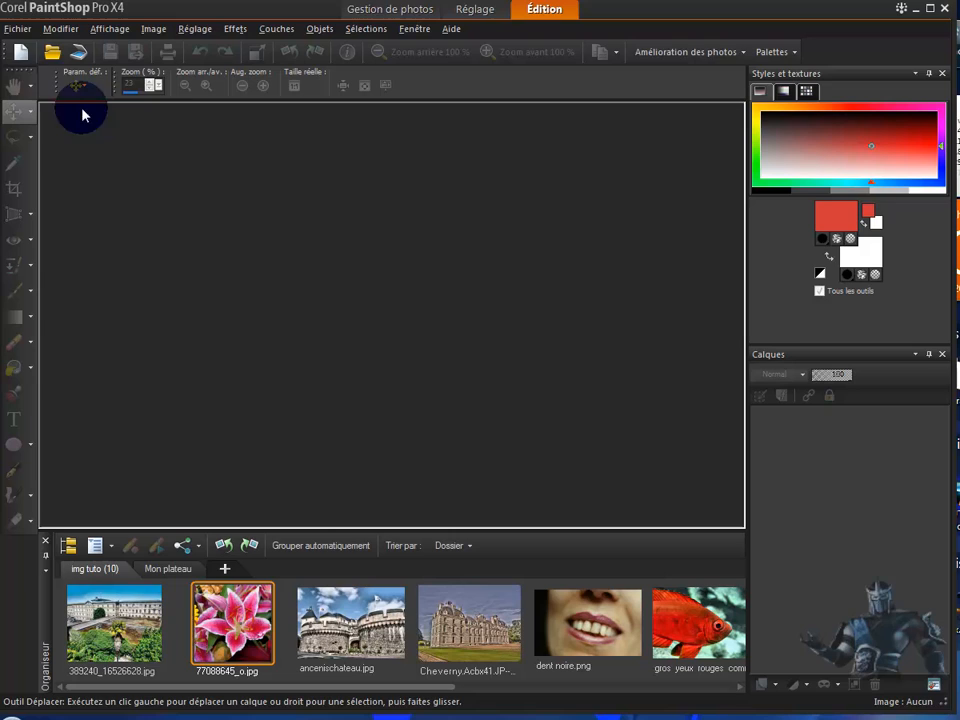
Create a 500 x 500 pixel raster image with an opaque yellow background, and close it
{"action": "left_click", "coordinate": [20, 55]}
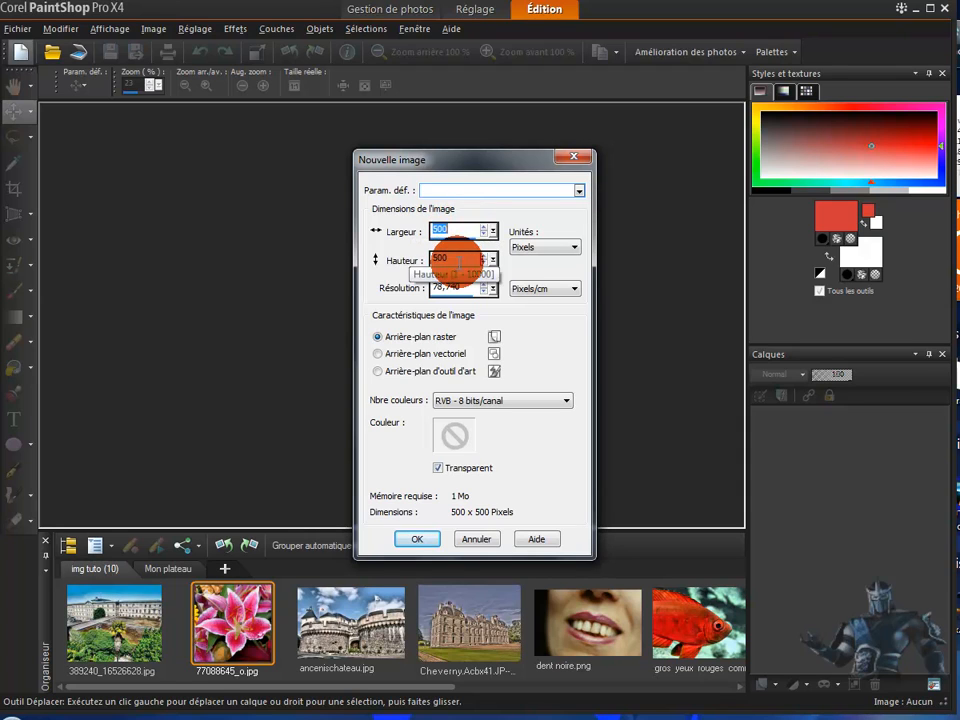
{"action": "left_click", "coordinate": [575, 250]}
{"action": "left_click", "coordinate": [575, 250]}
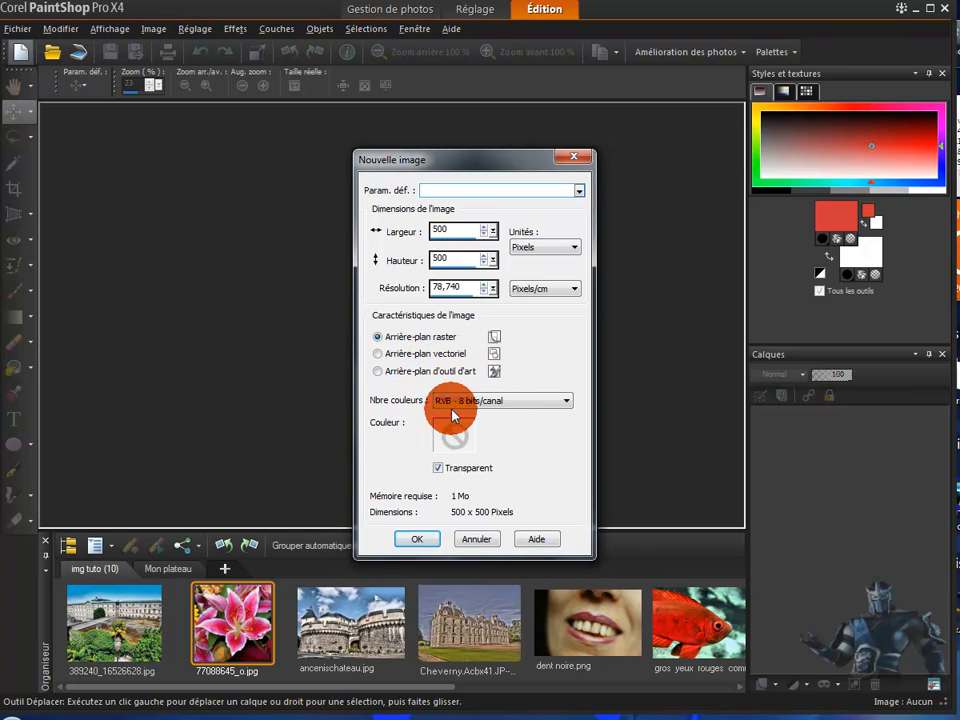
{"action": "left_click", "coordinate": [438, 468]}
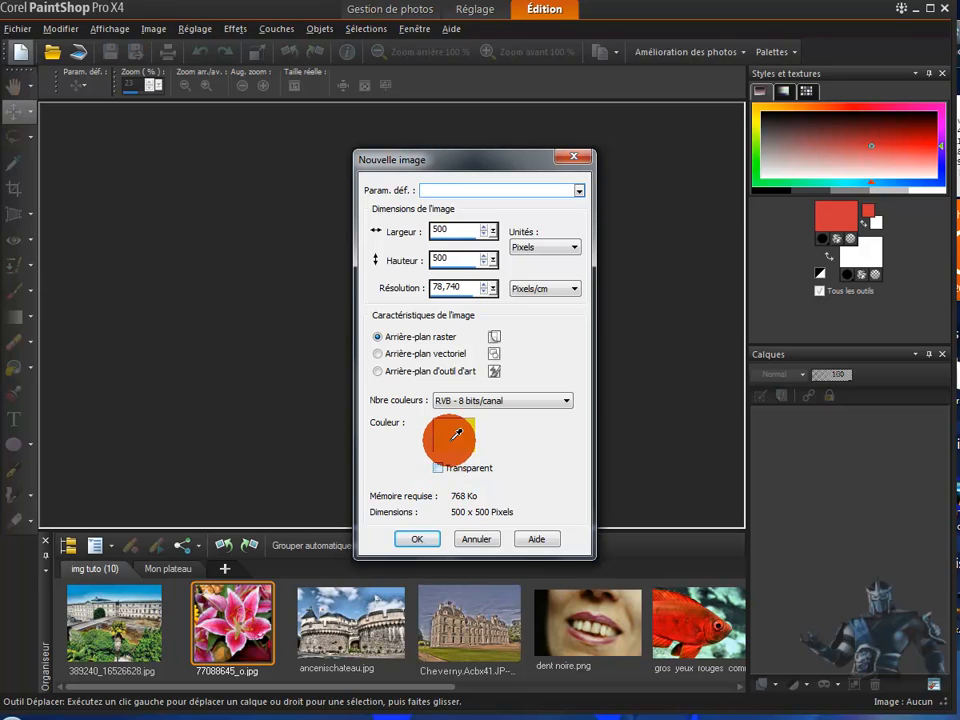
{"action": "left_click", "coordinate": [418, 541]}
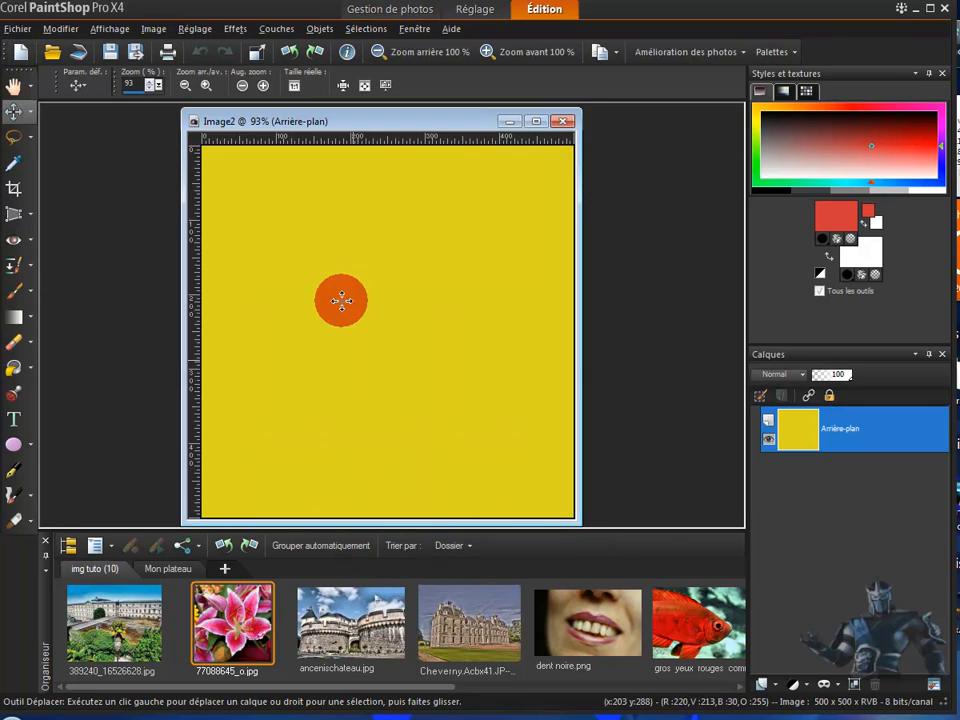
{"action": "left_click", "coordinate": [564, 121]}
Create a 500 x 500 pixel RGB 8-bit raster image with a transparent background and centre its window in the workspace
{"action": "left_click", "coordinate": [21, 51]}
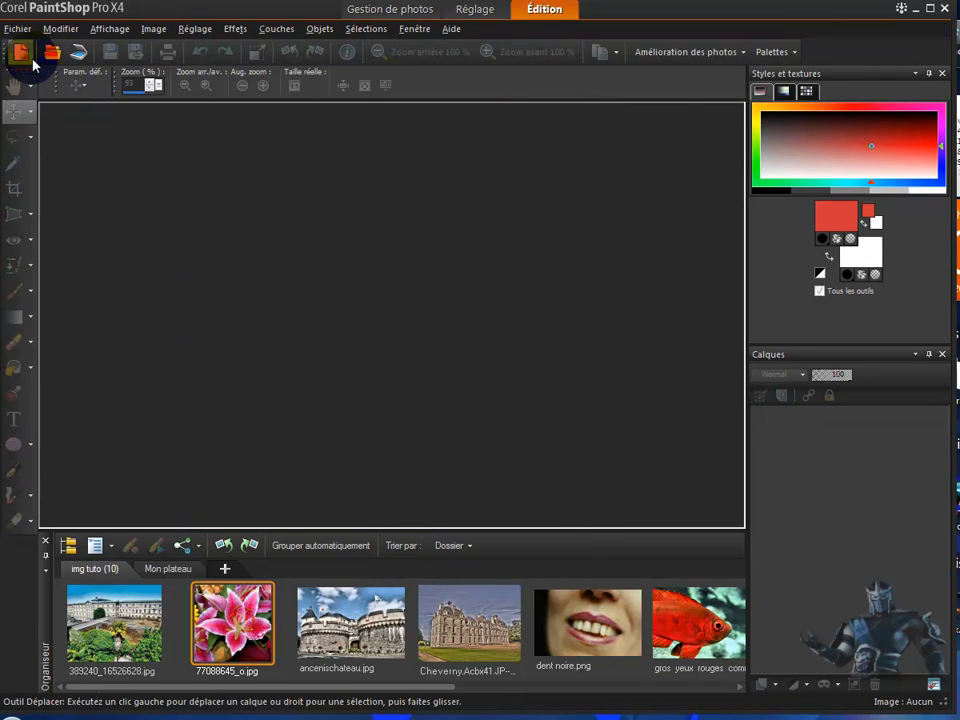
{"action": "left_click", "coordinate": [438, 467]}
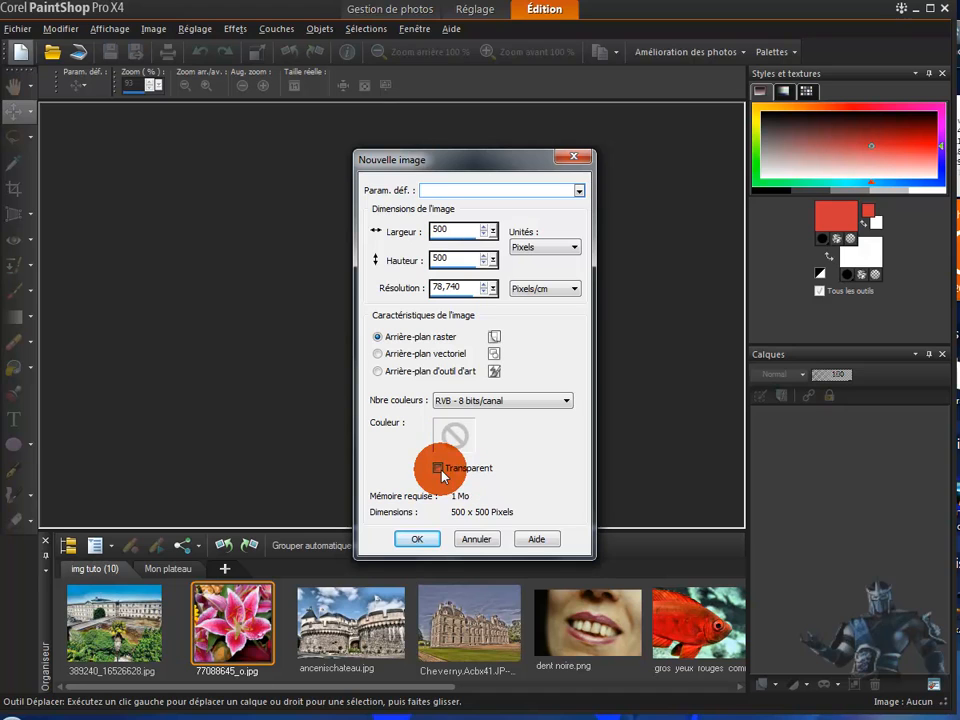
{"action": "left_click", "coordinate": [420, 539]}
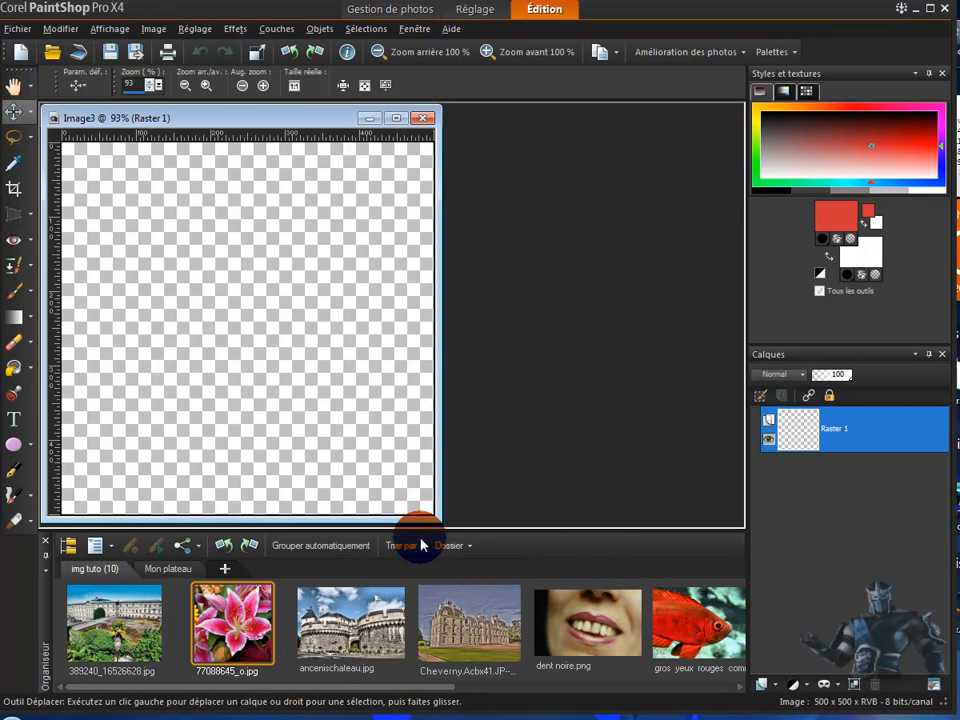
{"action": "left_click_drag", "start_coordinate": [228, 118], "coordinate": [404, 119]}
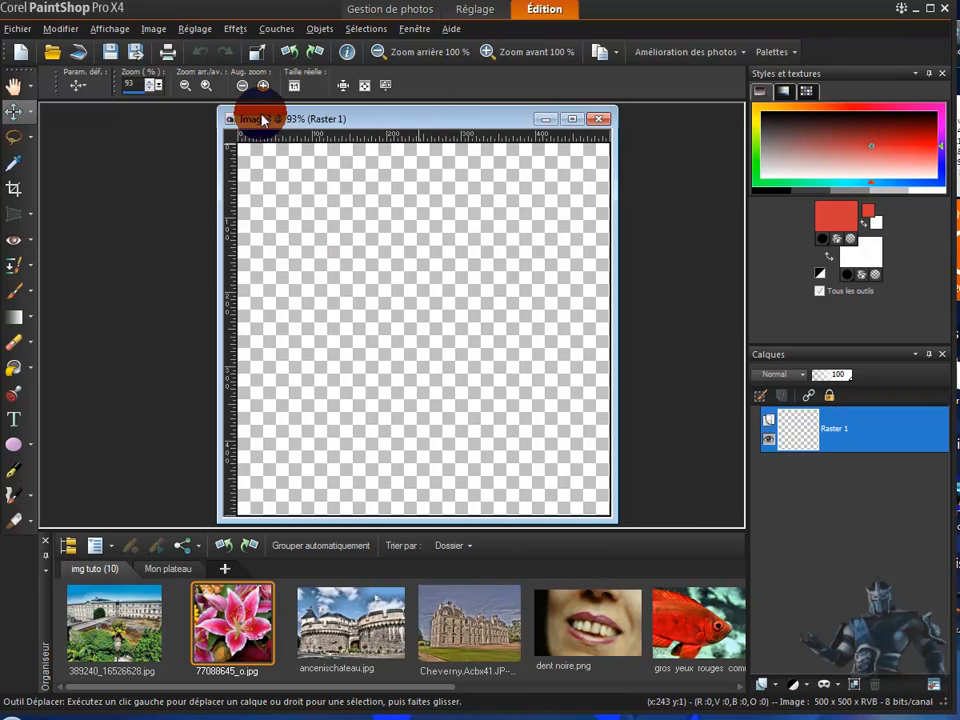
Paint a red wavy brush stroke of size 17 across the upper part of the canvas
{"action": "left_click", "coordinate": [13, 292]}
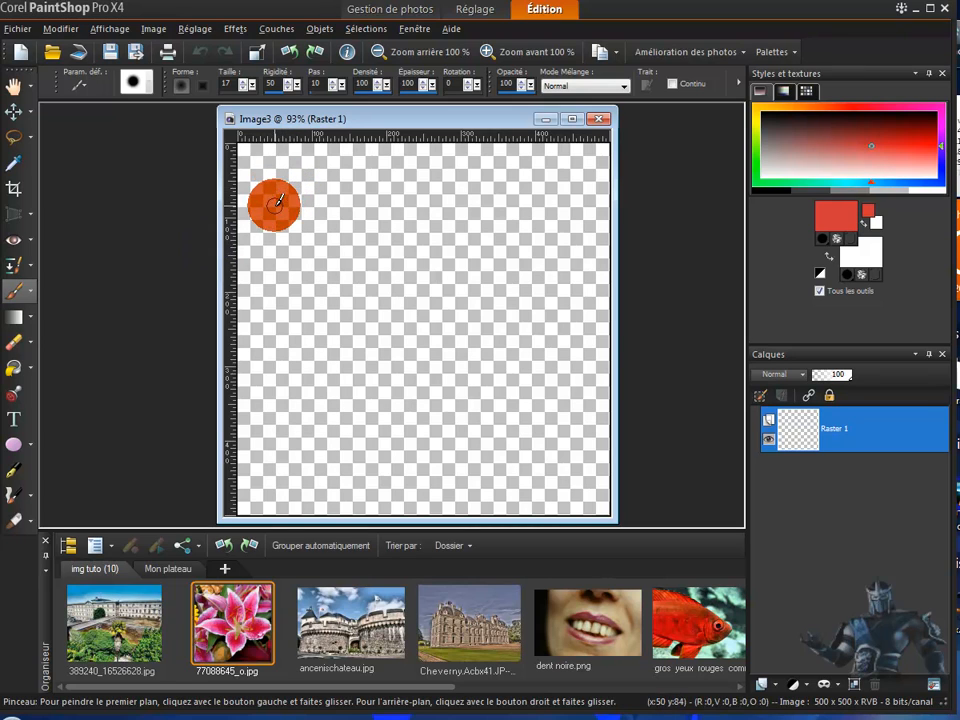
{"action": "mouse_move", "coordinate": [260, 204]}
{"action": "left_mouse_down"}
{"action": "mouse_move", "coordinate": [310, 190]}
{"action": "mouse_move", "coordinate": [357, 218]}
{"action": "mouse_move", "coordinate": [400, 223]}
{"action": "mouse_move", "coordinate": [606, 221]}
{"action": "left_mouse_up"}
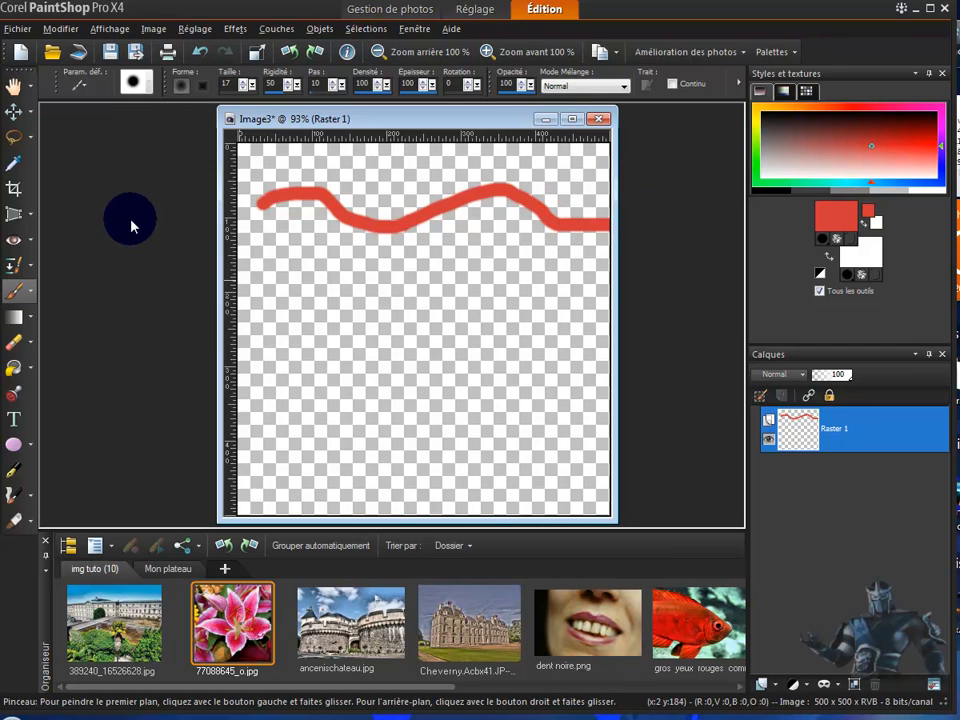
Add a raster layer with the default settings above the stroke layer and open its name for editing
{"action": "left_click", "coordinate": [766, 689]}
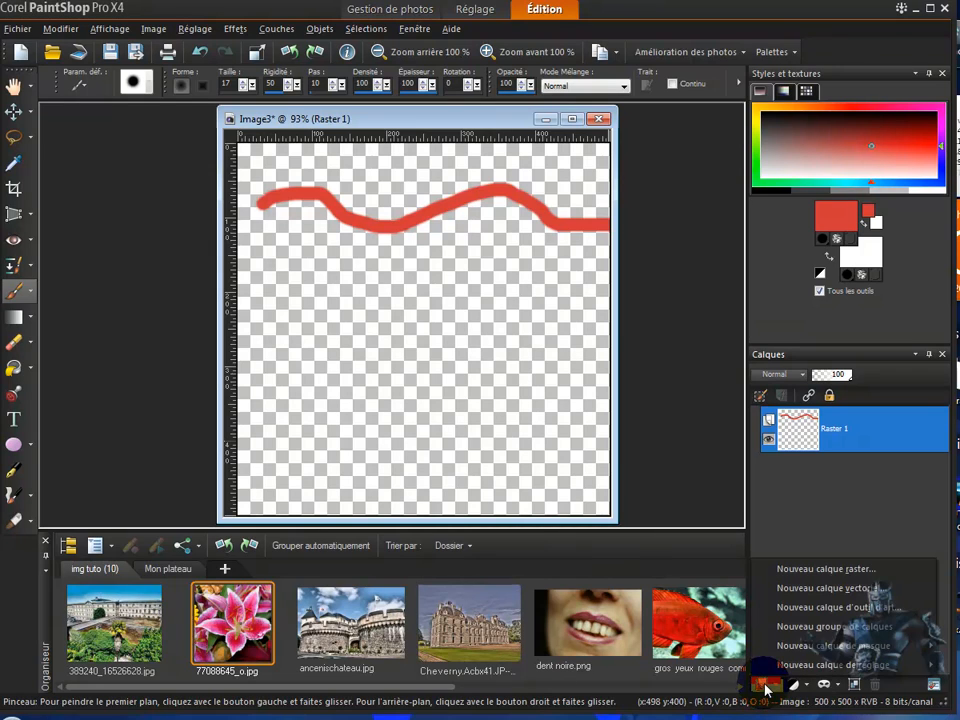
{"action": "left_click", "coordinate": [766, 568]}
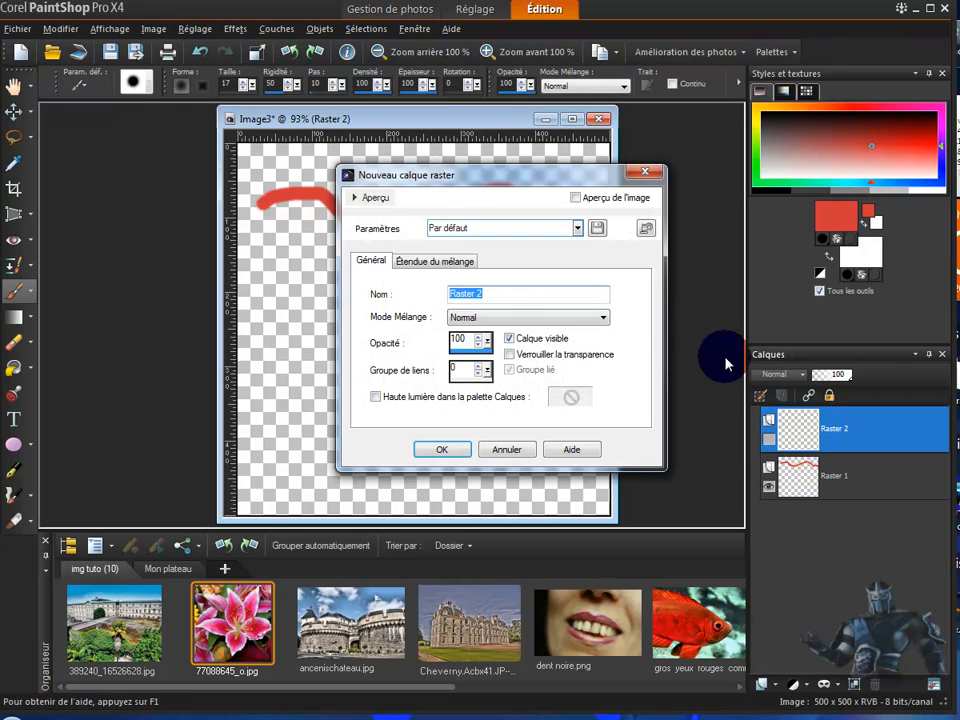
{"action": "left_click", "coordinate": [441, 450]}
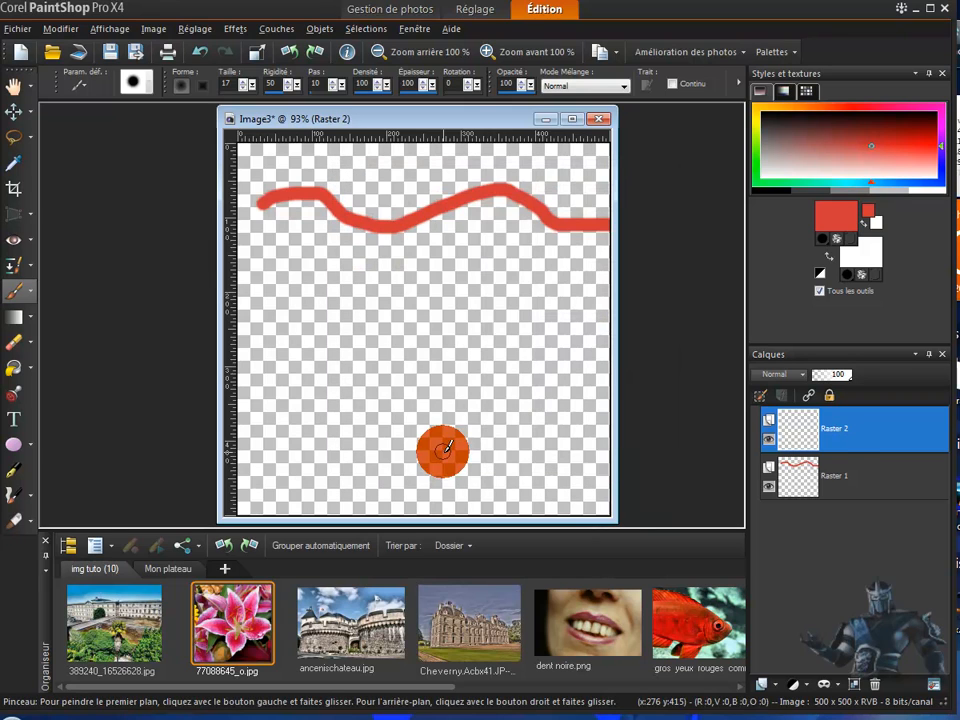
{"action": "double_click", "coordinate": [921, 428]}
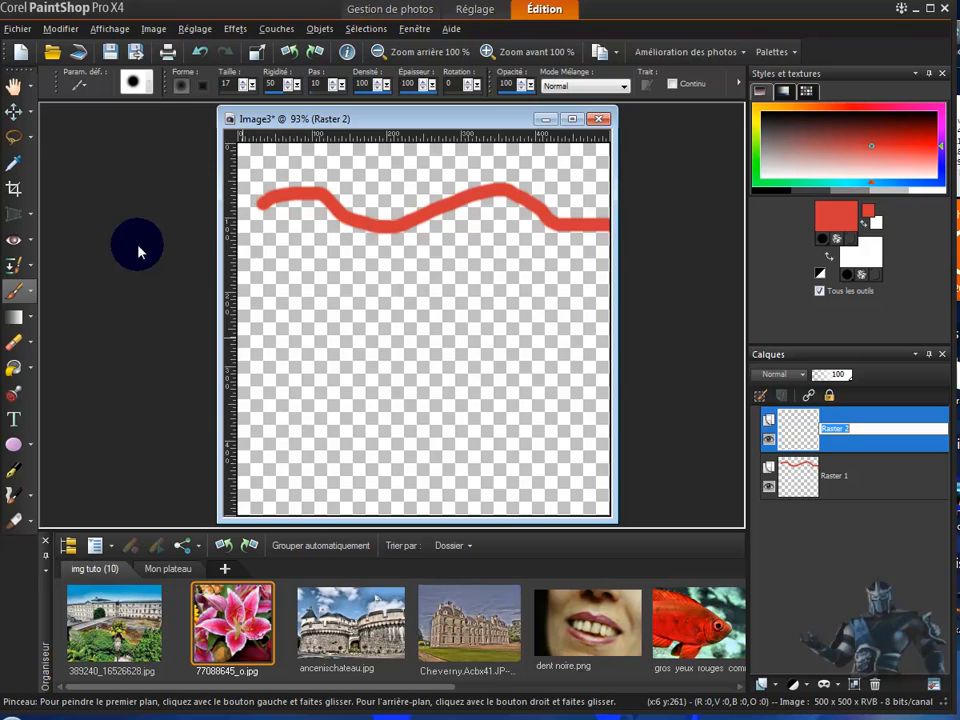
Draw a five-sided symmetric vector shape with white fill just below the wavy stroke
{"action": "left_click", "coordinate": [29, 452]}
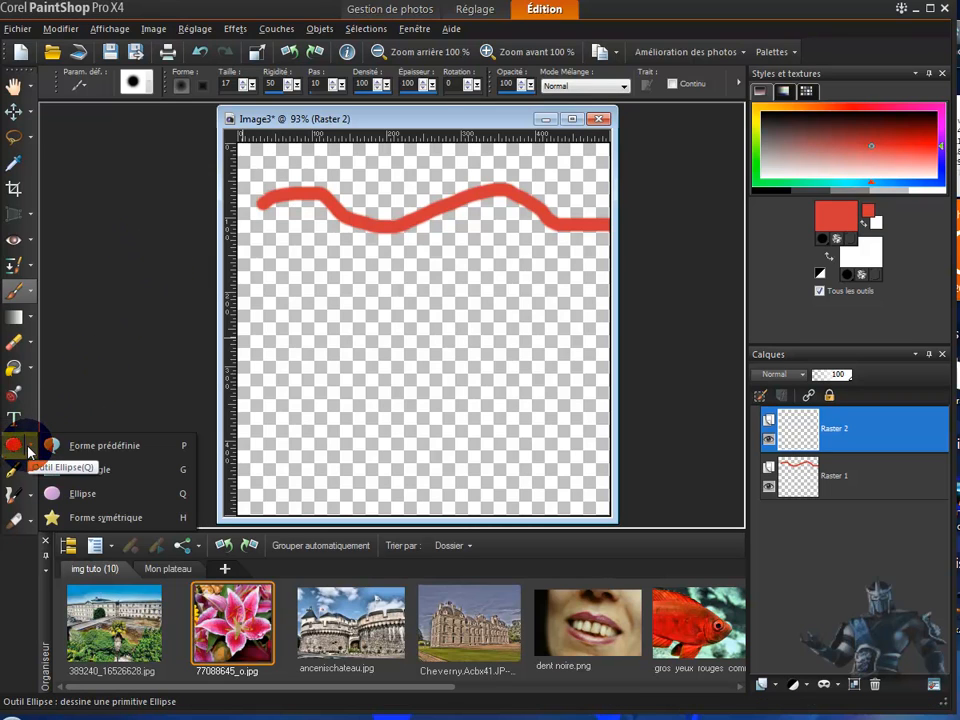
{"action": "left_click", "coordinate": [86, 519]}
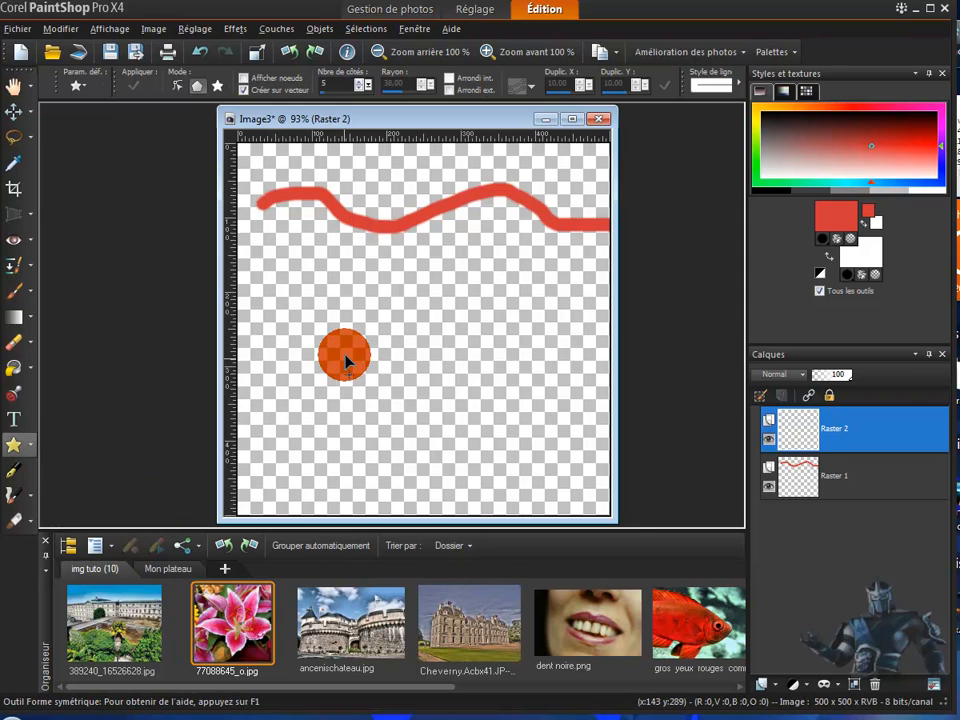
{"action": "left_click_drag", "start_coordinate": [372, 350], "coordinate": [455, 350]}
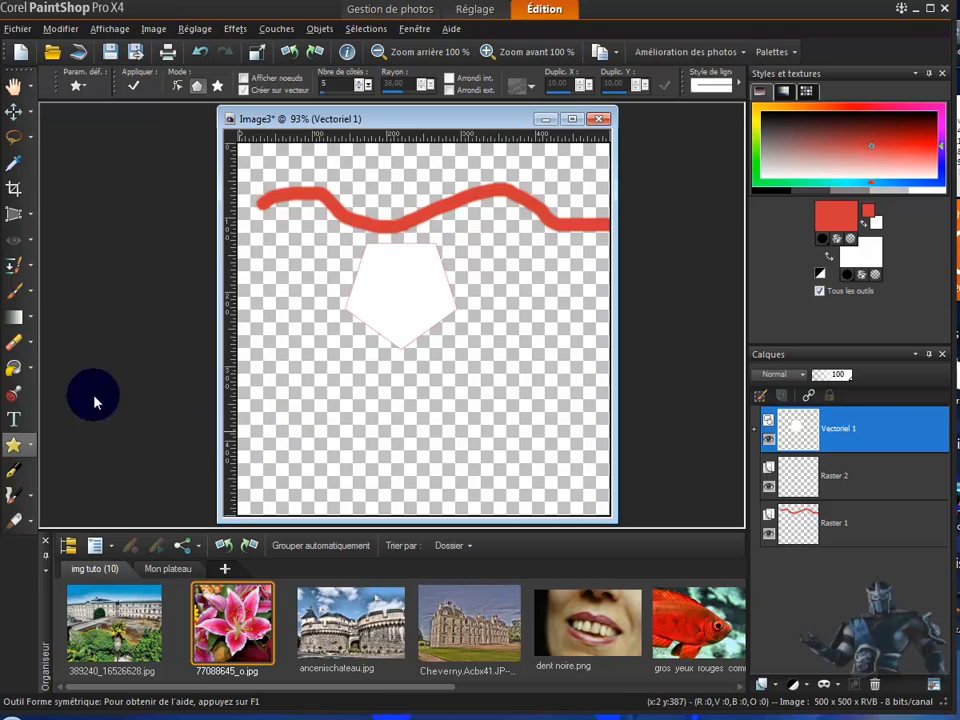
Try to fill the pentagon with the red foreground colour without rasterizing its vector layer, and undo the pentagon
{"action": "left_click", "coordinate": [14, 372]}
{"action": "left_click", "coordinate": [397, 298]}
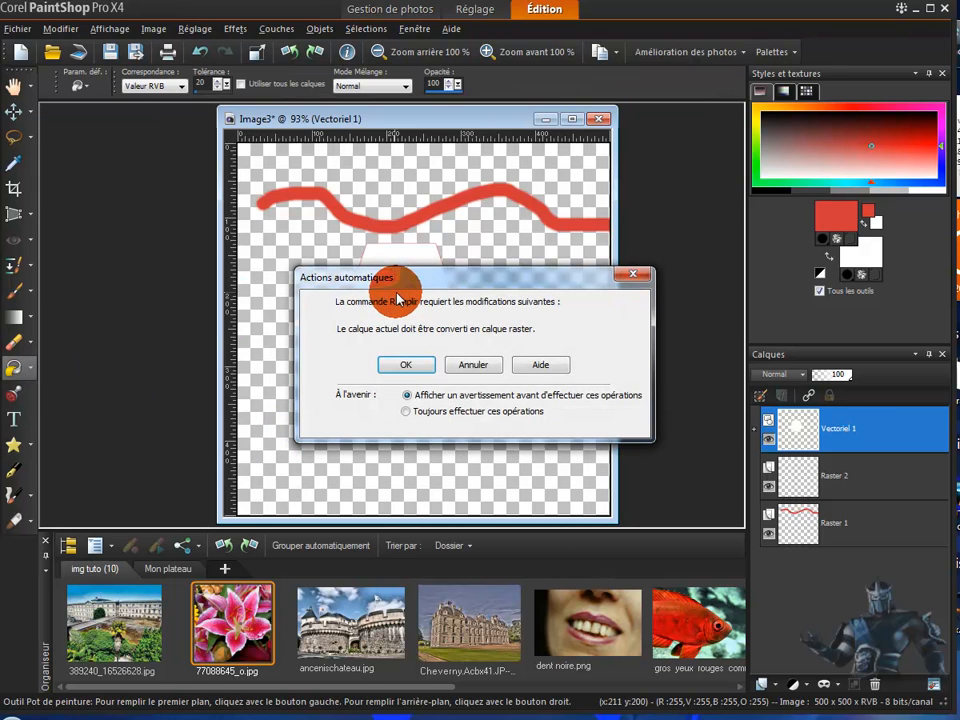
{"action": "left_click", "coordinate": [460, 366]}
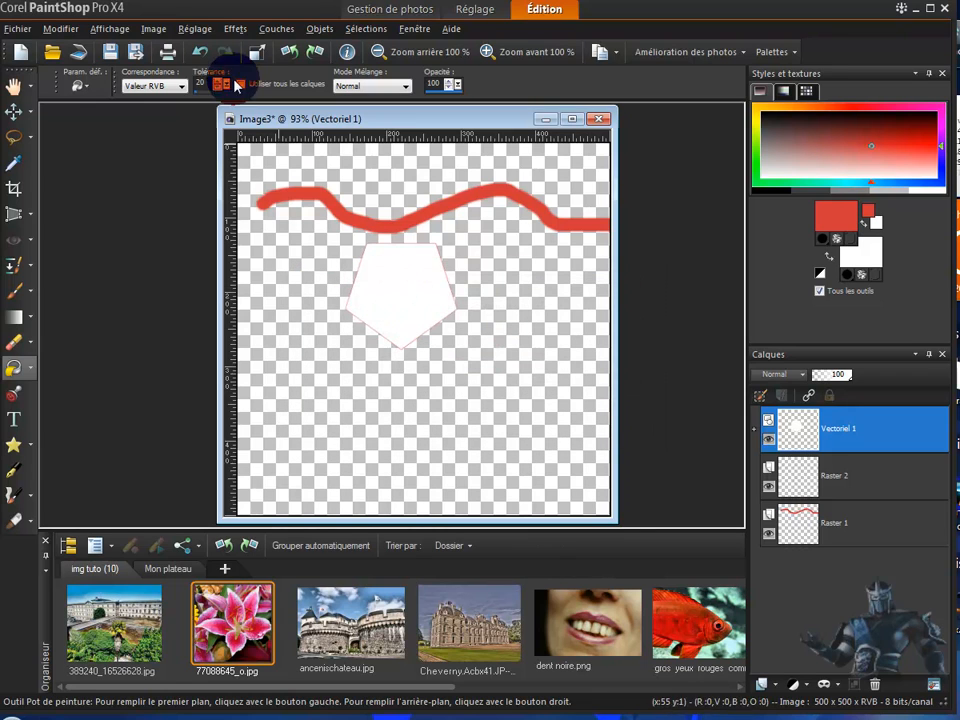
{"action": "left_click", "coordinate": [197, 52]}
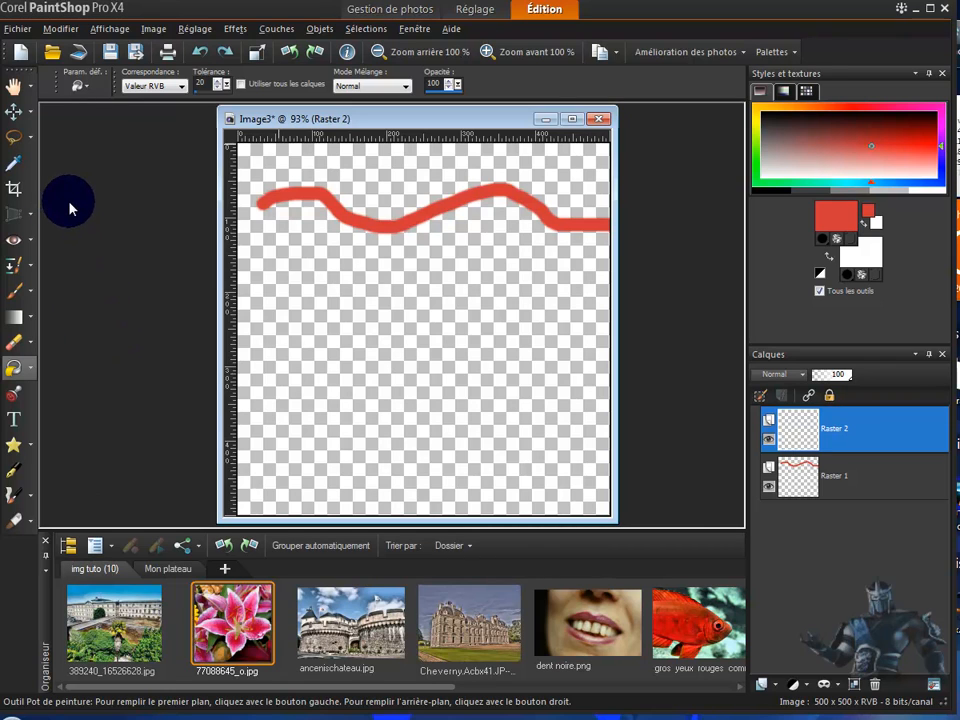
Switch to the Paint Brush at size 8 and undo the addition of the empty raster layer
{"action": "left_click", "coordinate": [12, 292]}
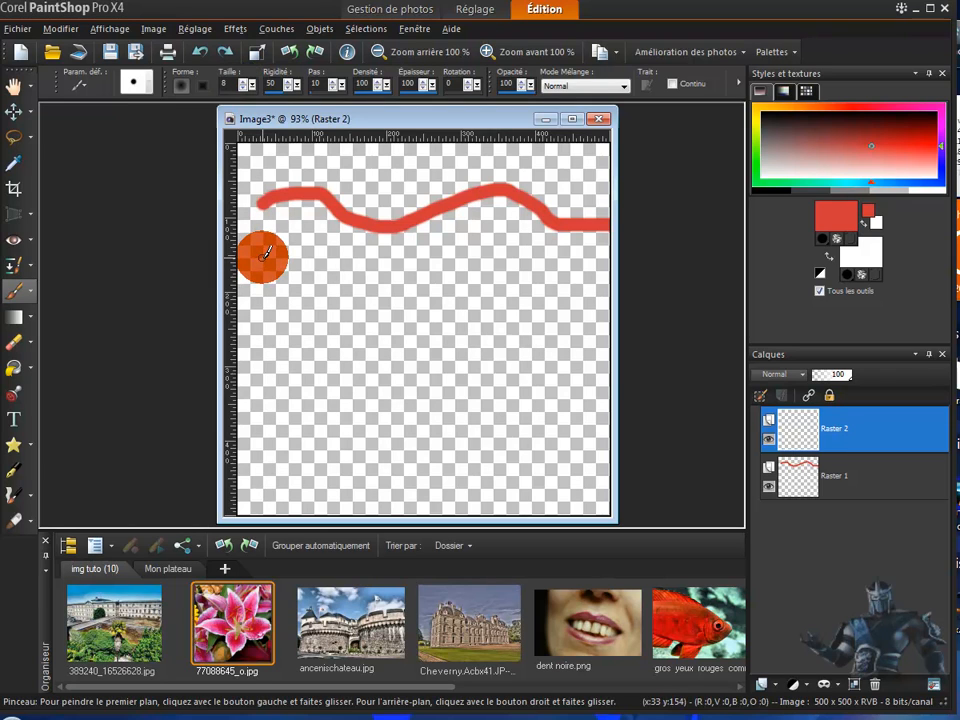
{"action": "left_click", "coordinate": [200, 51]}
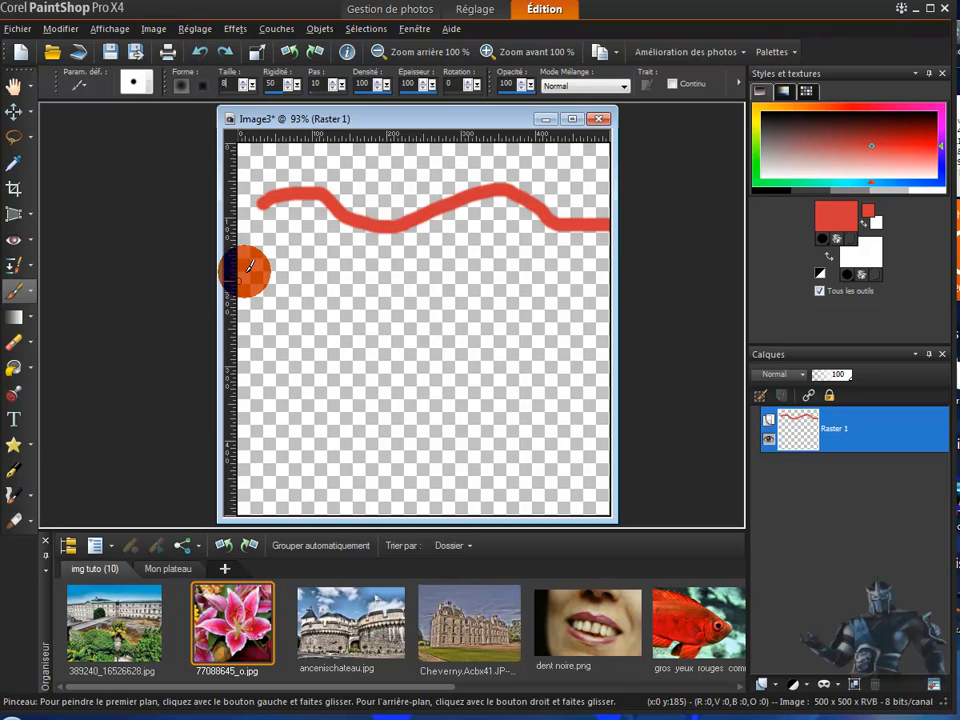
Handwrite POUZOLLES in red below the wavy stroke on the same layer, and undo all the lettering
{"action": "mouse_move", "coordinate": [245, 320]}
{"action": "left_mouse_down"}
{"action": "mouse_move", "coordinate": [259, 276]}
{"action": "mouse_move", "coordinate": [251, 296]}
{"action": "mouse_move", "coordinate": [279, 311]}
{"action": "mouse_move", "coordinate": [335, 302]}
{"action": "mouse_move", "coordinate": [325, 292]}
{"action": "mouse_move", "coordinate": [335, 320]}
{"action": "mouse_move", "coordinate": [375, 318]}
{"action": "mouse_move", "coordinate": [397, 292]}
{"action": "mouse_move", "coordinate": [429, 311]}
{"action": "mouse_move", "coordinate": [448, 285]}
{"action": "mouse_move", "coordinate": [445, 298]}
{"action": "mouse_move", "coordinate": [493, 288]}
{"action": "mouse_move", "coordinate": [499, 310]}
{"action": "mouse_move", "coordinate": [516, 275]}
{"action": "mouse_move", "coordinate": [540, 278]}
{"action": "mouse_move", "coordinate": [538, 318]}
{"action": "left_mouse_up"}
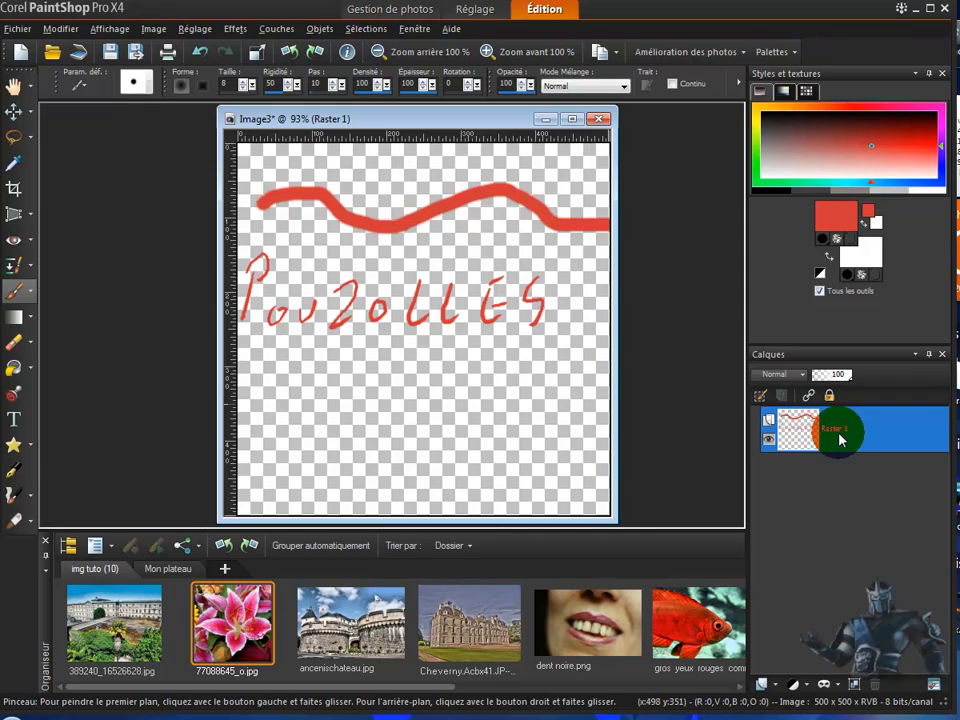
{"action": "mouse_move", "coordinate": [826, 446]}
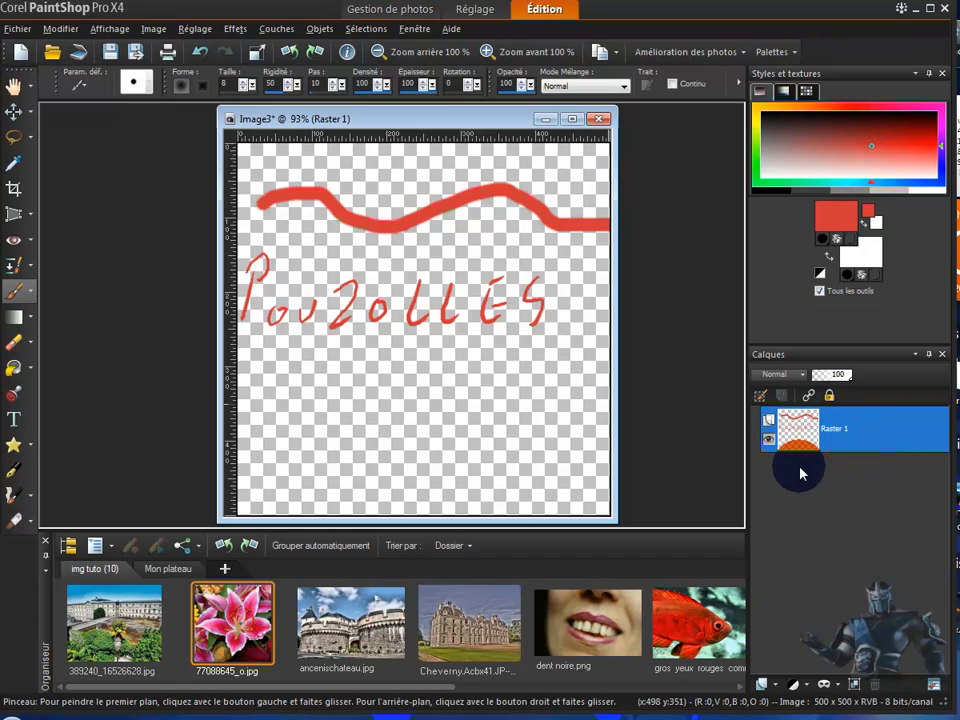
{"action": "left_click", "coordinate": [201, 52]}
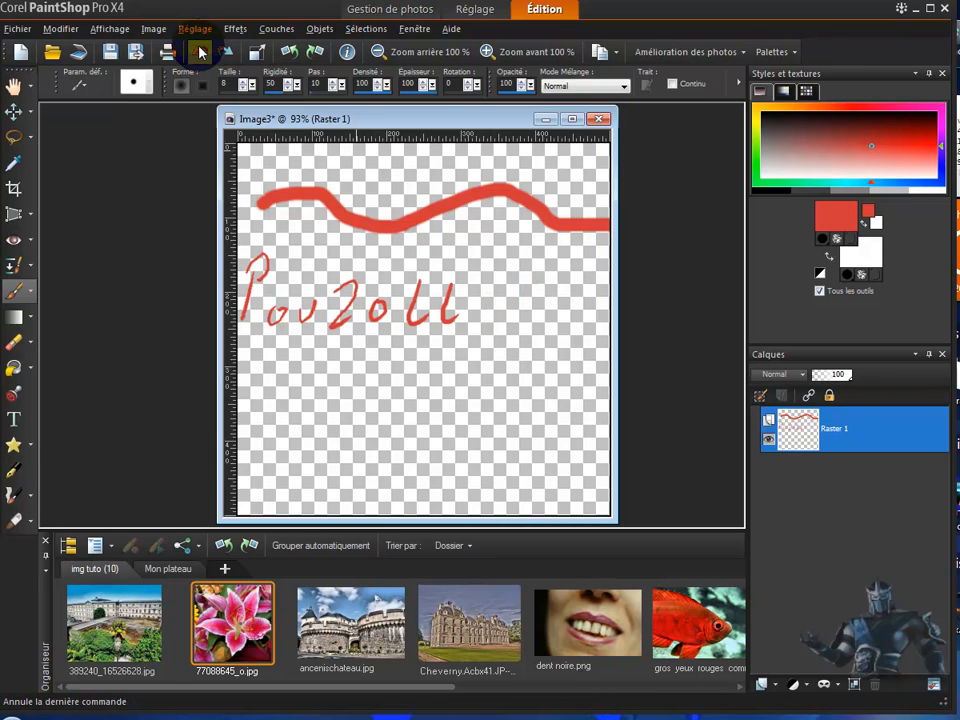
{"action": "left_click", "coordinate": [201, 52]}
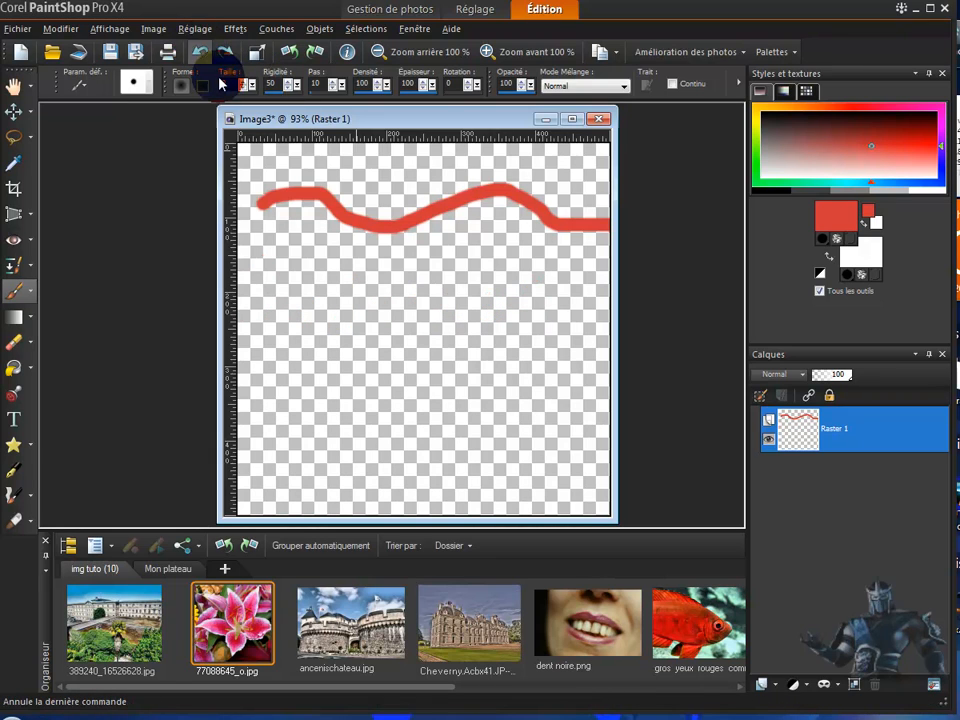
Add a new raster layer with the default settings above the wavy stroke layer
{"action": "left_click", "coordinate": [765, 686]}
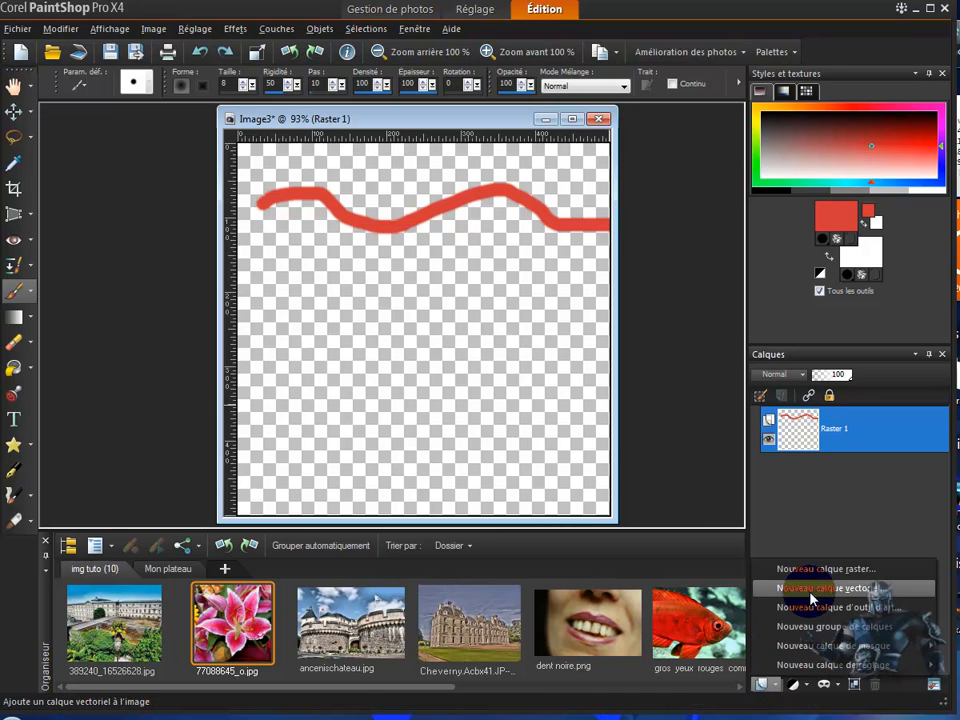
{"action": "left_click", "coordinate": [825, 569]}
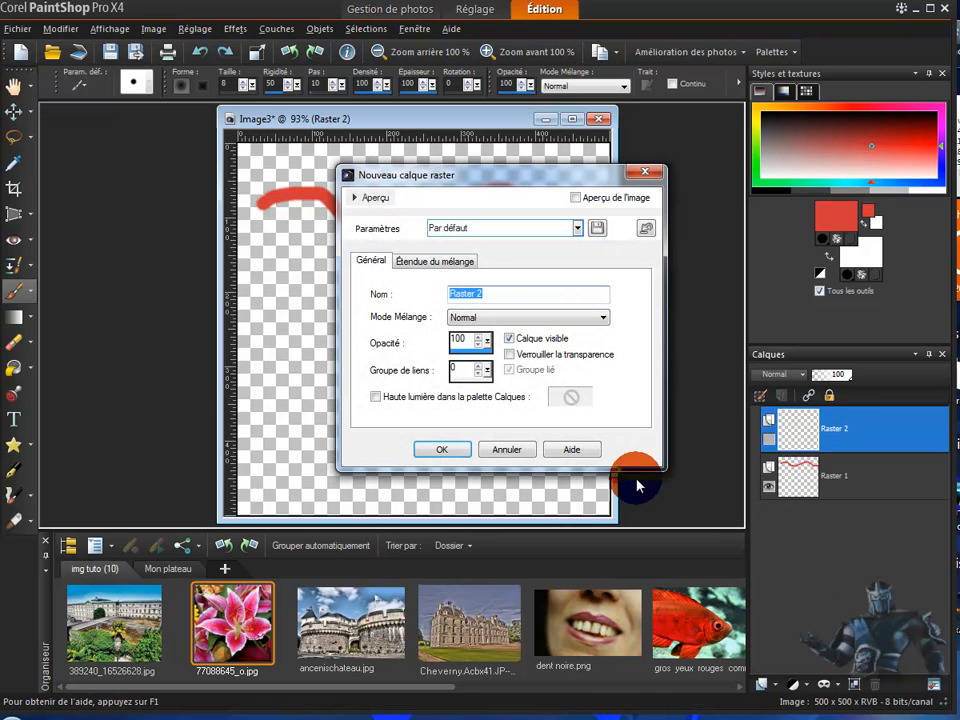
{"action": "left_click", "coordinate": [432, 449]}
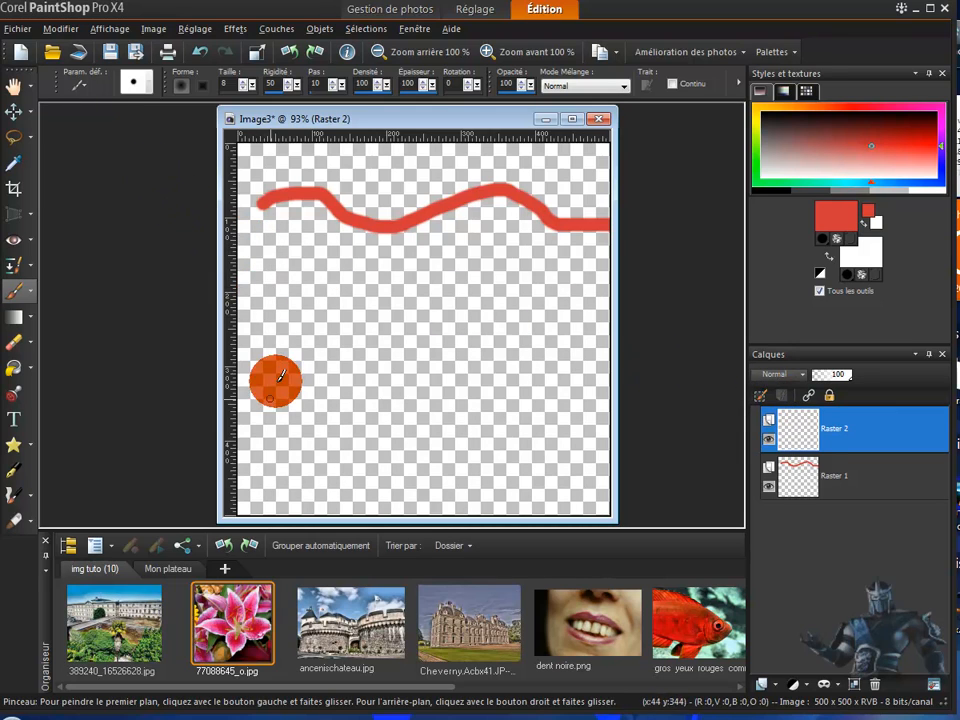
Handwrite POUZOLLES in red with the size 8 brush across the lower half of the canvas on the new layer
{"action": "mouse_move", "coordinate": [246, 353]}
{"action": "left_mouse_down"}
{"action": "mouse_move", "coordinate": [278, 389]}
{"action": "mouse_move", "coordinate": [318, 386]}
{"action": "left_mouse_up"}
{"action": "mouse_move", "coordinate": [350, 369]}
{"action": "left_mouse_down"}
{"action": "mouse_move", "coordinate": [343, 402]}
{"action": "mouse_move", "coordinate": [396, 384]}
{"action": "left_mouse_up"}
{"action": "mouse_move", "coordinate": [438, 365]}
{"action": "left_mouse_down"}
{"action": "mouse_move", "coordinate": [452, 402]}
{"action": "mouse_move", "coordinate": [482, 402]}
{"action": "mouse_move", "coordinate": [521, 381]}
{"action": "mouse_move", "coordinate": [524, 406]}
{"action": "left_mouse_up"}
{"action": "left_click_drag", "start_coordinate": [578, 372], "coordinate": [503, 440]}
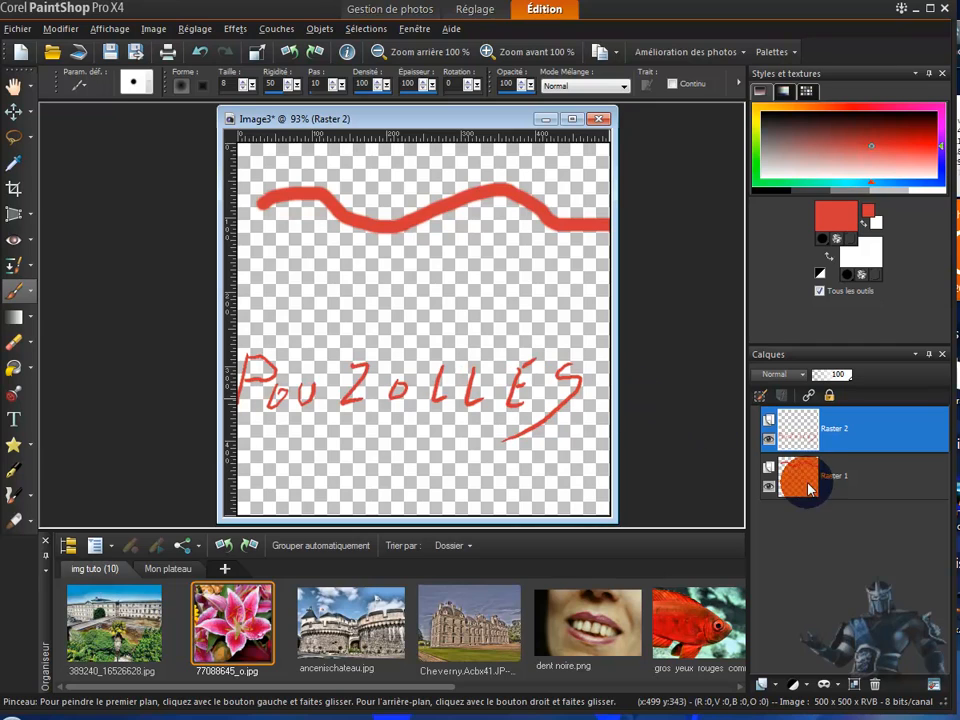
{"action": "mouse_move", "coordinate": [795, 476]}
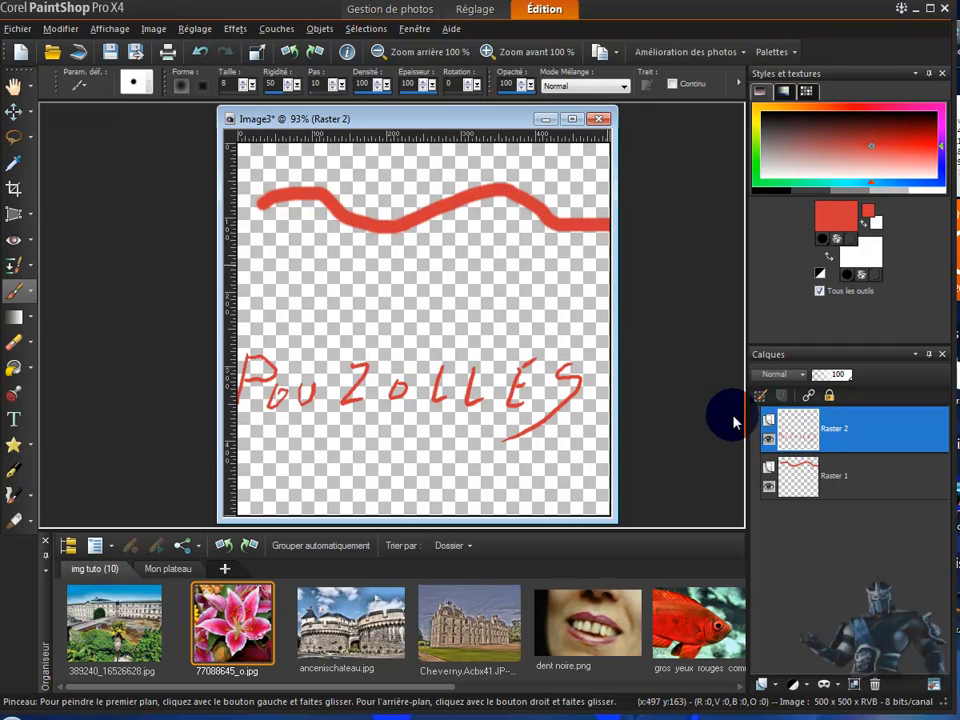
Switch back and forth between the Raster 2 and Raster 1 layers, and hide and redisplay the wavy stroke layer
{"action": "left_click", "coordinate": [888, 434]}
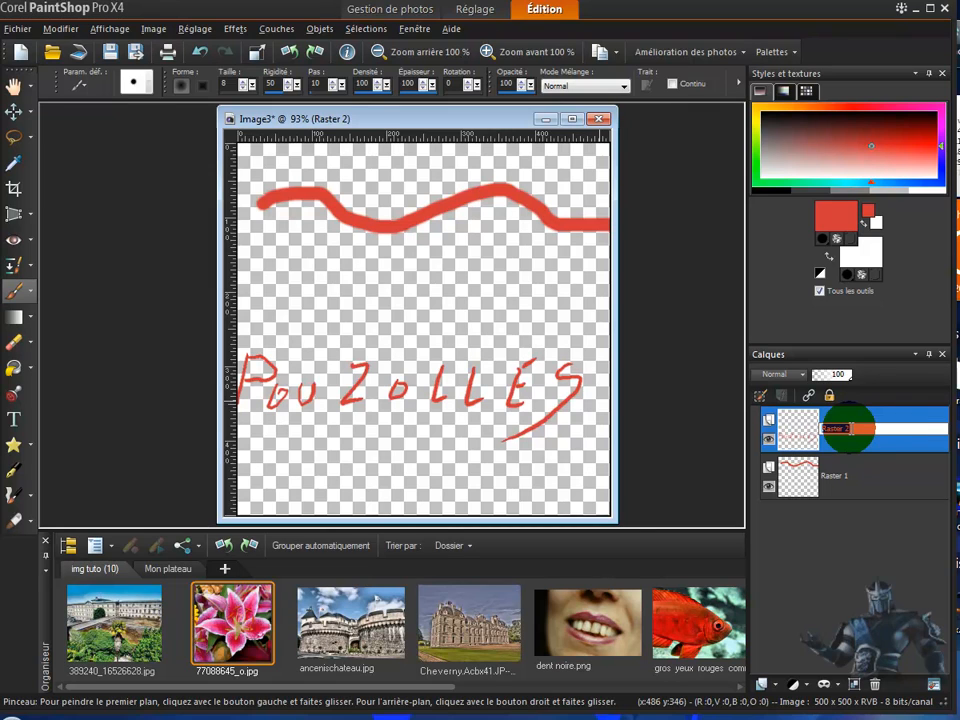
{"action": "left_click", "coordinate": [870, 478]}
{"action": "left_click", "coordinate": [883, 433]}
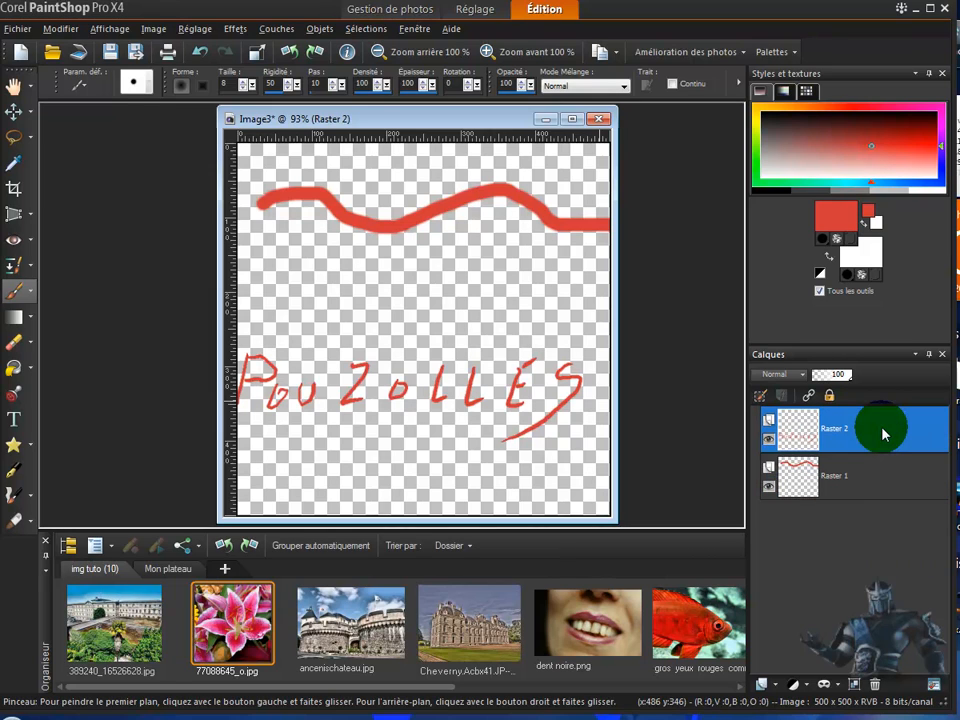
{"action": "left_click", "coordinate": [882, 481]}
{"action": "left_click", "coordinate": [883, 431]}
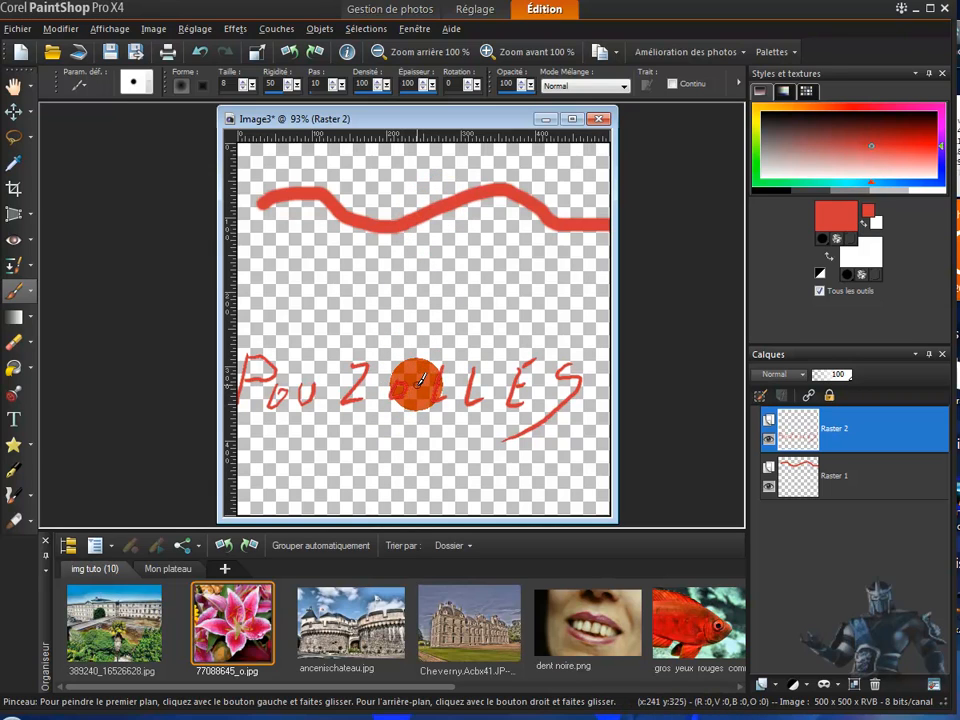
{"action": "left_click", "coordinate": [770, 489]}
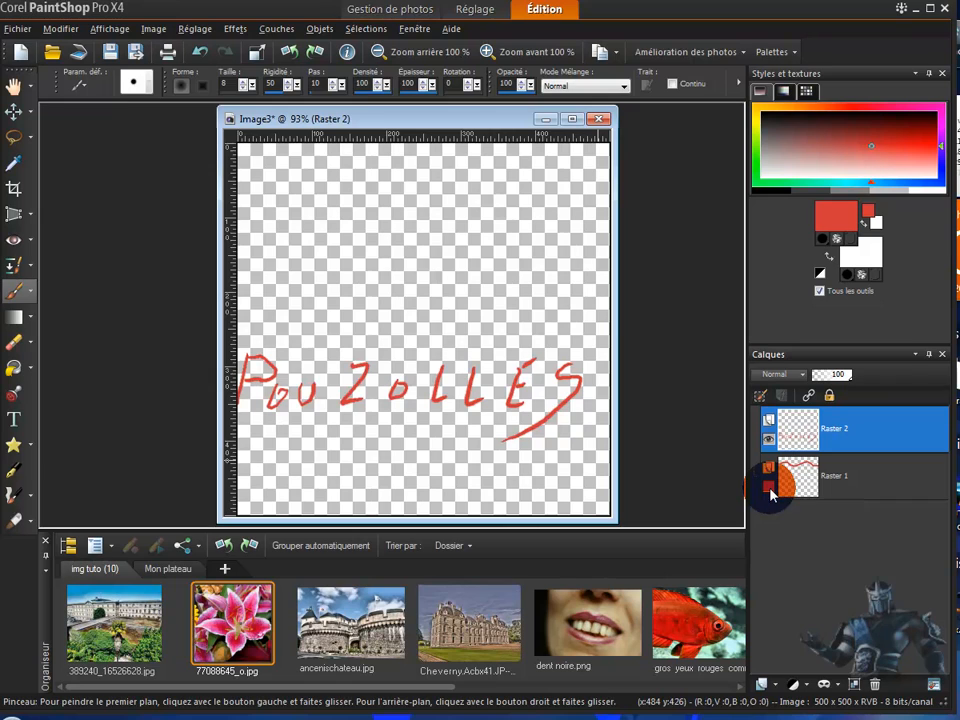
{"action": "left_click", "coordinate": [769, 488]}
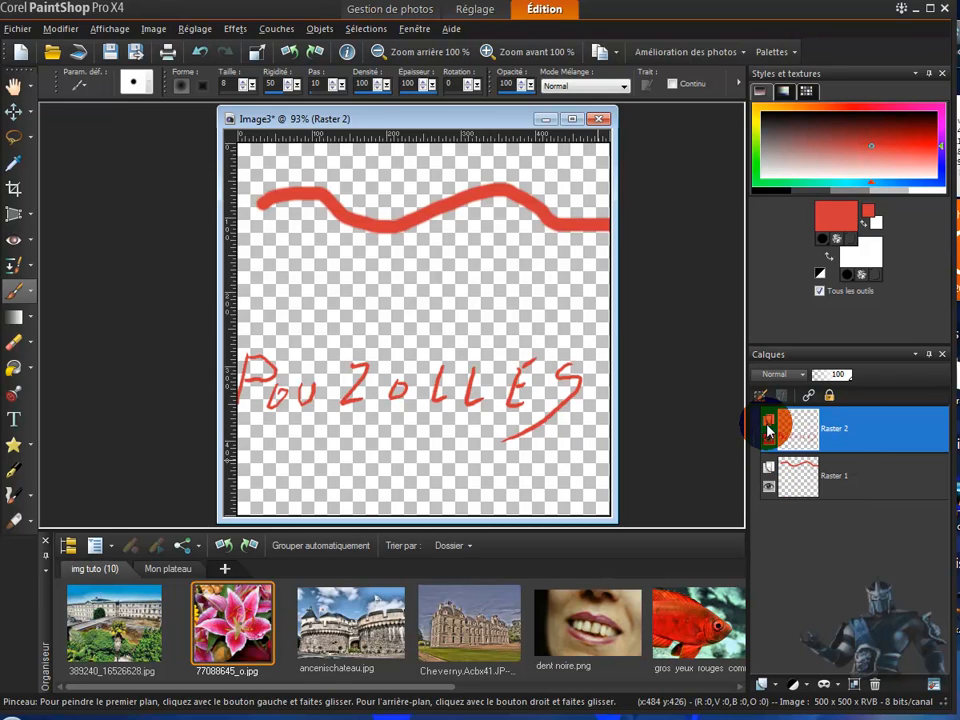
Activate the Raster 1 layer and erase the left end of the wavy stroke with the size 24 Eraser
{"action": "left_click", "coordinate": [14, 341]}
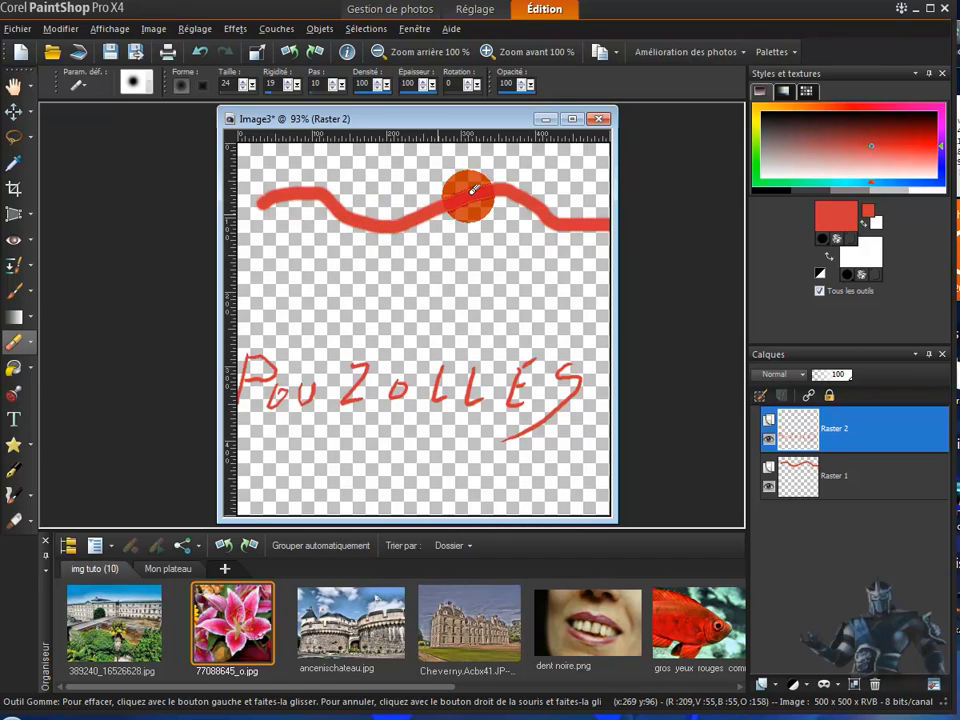
{"action": "mouse_move", "coordinate": [400, 204]}
{"action": "left_mouse_down"}
{"action": "mouse_move", "coordinate": [346, 198]}
{"action": "mouse_move", "coordinate": [369, 207]}
{"action": "left_mouse_up"}
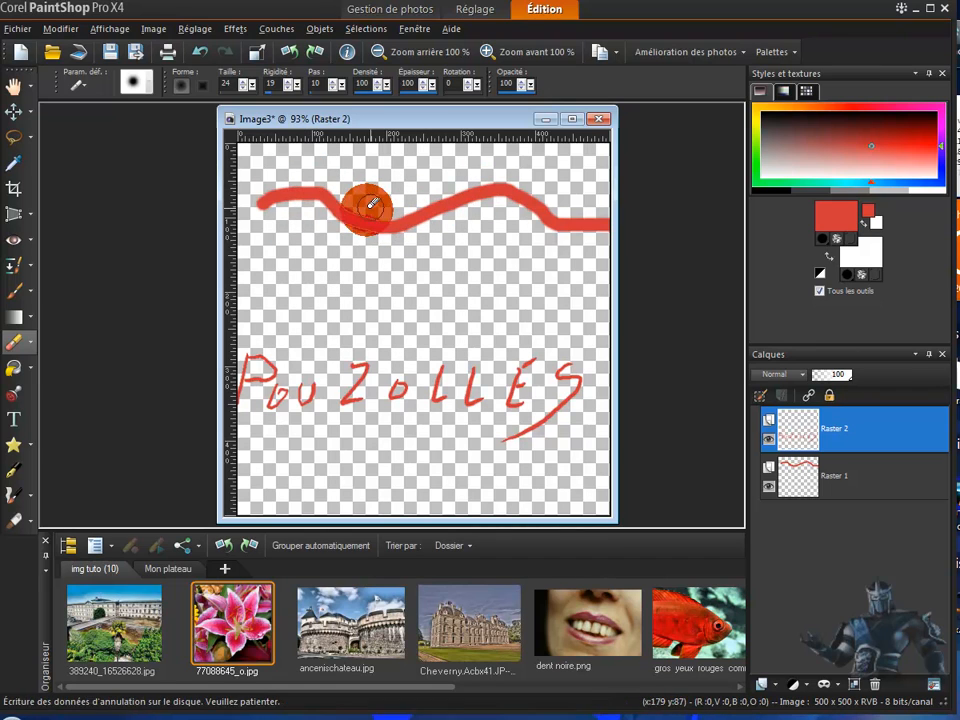
{"action": "mouse_move", "coordinate": [795, 430]}
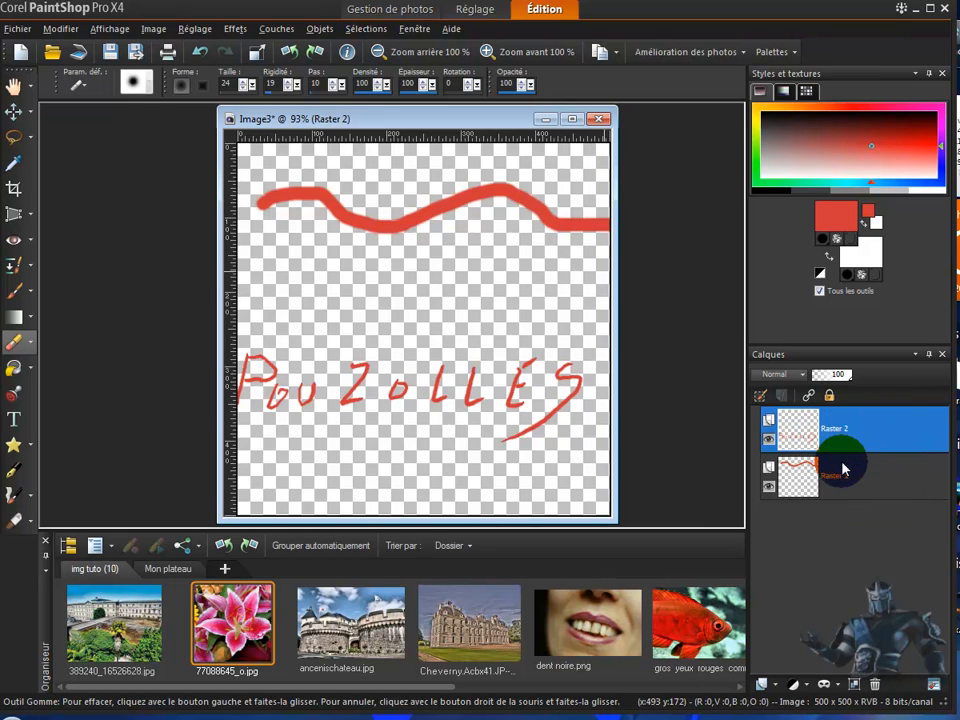
{"action": "left_click", "coordinate": [912, 476]}
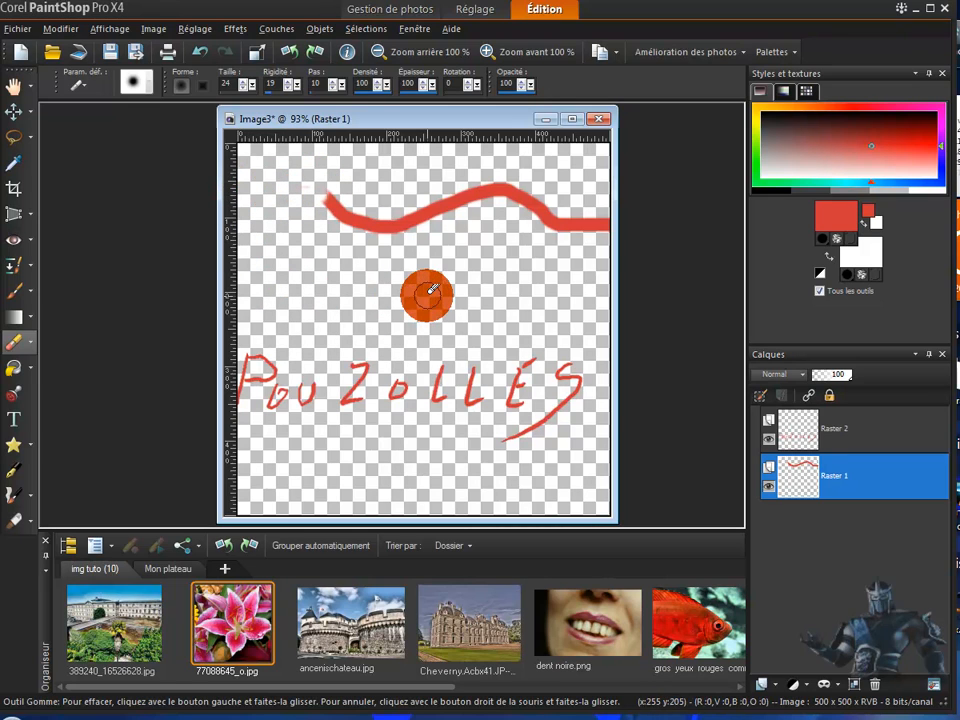
Add a new raster layer with the default settings directly above the wavy stroke layer
{"action": "mouse_move", "coordinate": [888, 475]}
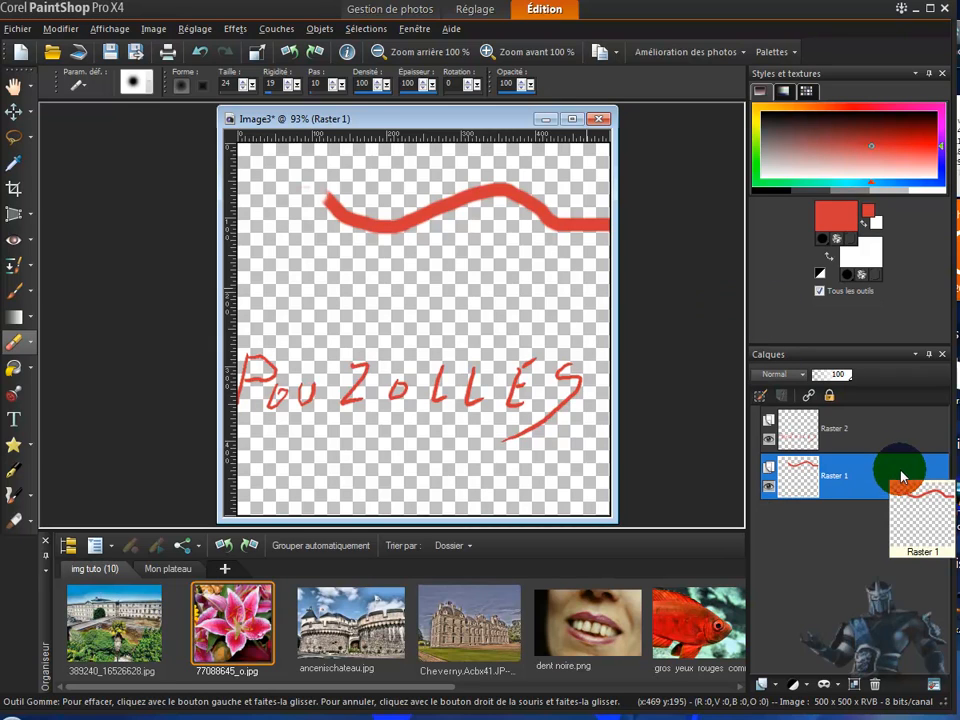
{"action": "left_click", "coordinate": [765, 686]}
{"action": "left_click", "coordinate": [803, 569]}
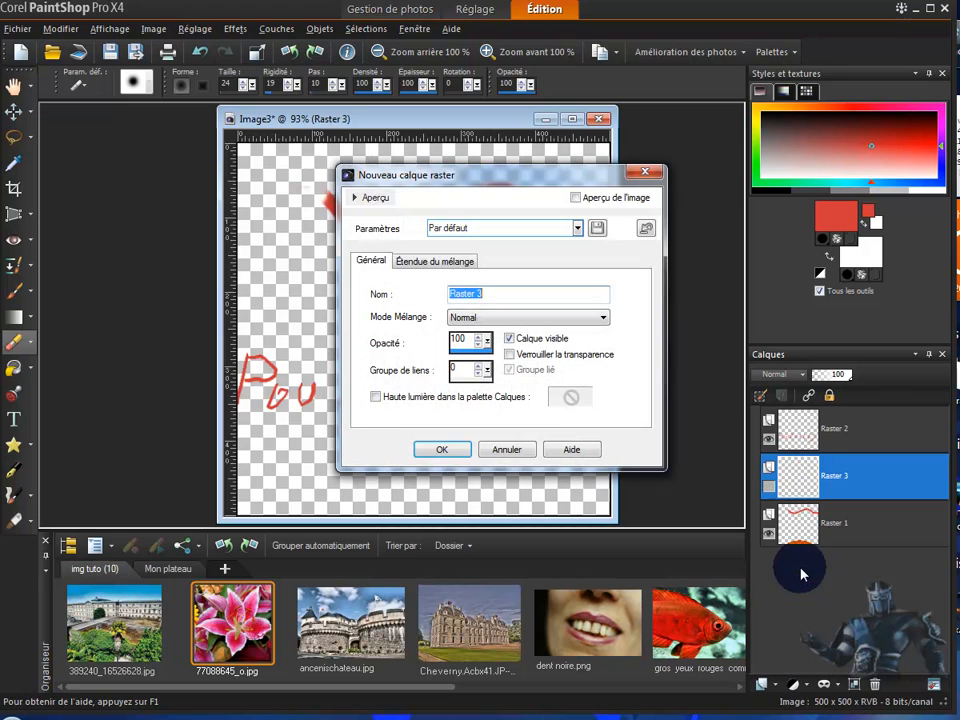
{"action": "left_click", "coordinate": [443, 448]}
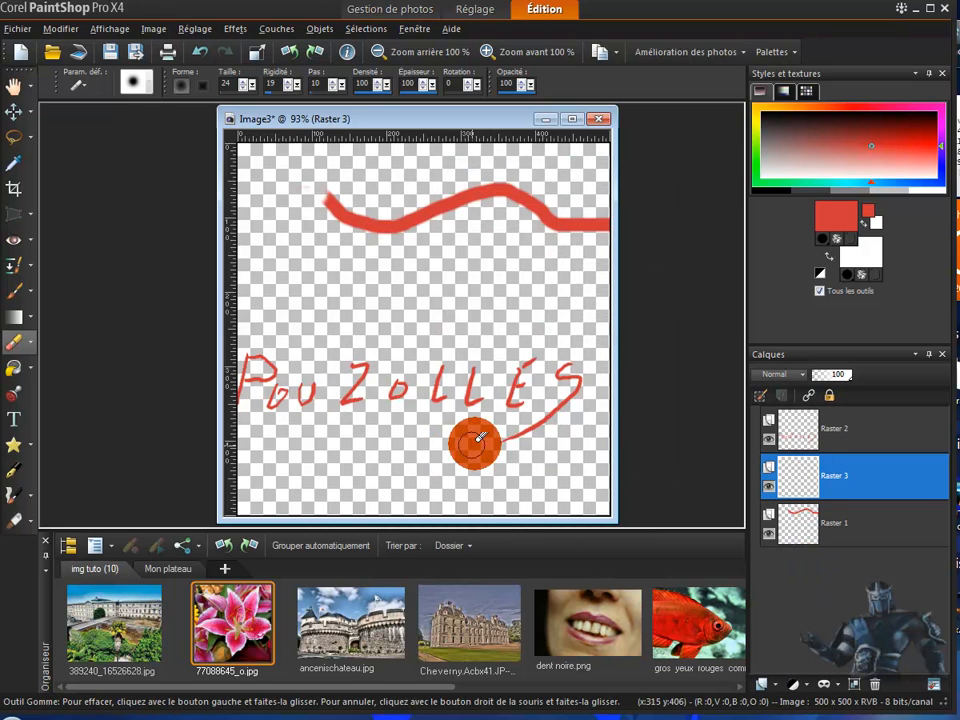
Fill the whole new Raster 3 layer with green using the Flood Fill tool
{"action": "left_click", "coordinate": [14, 366]}
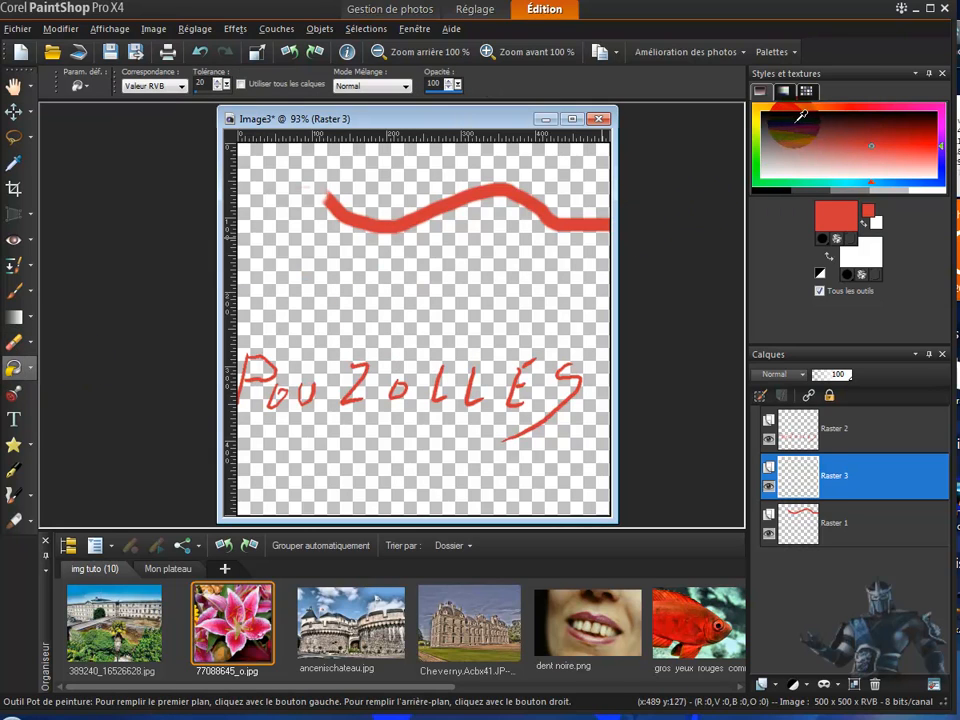
{"action": "left_click", "coordinate": [792, 160]}
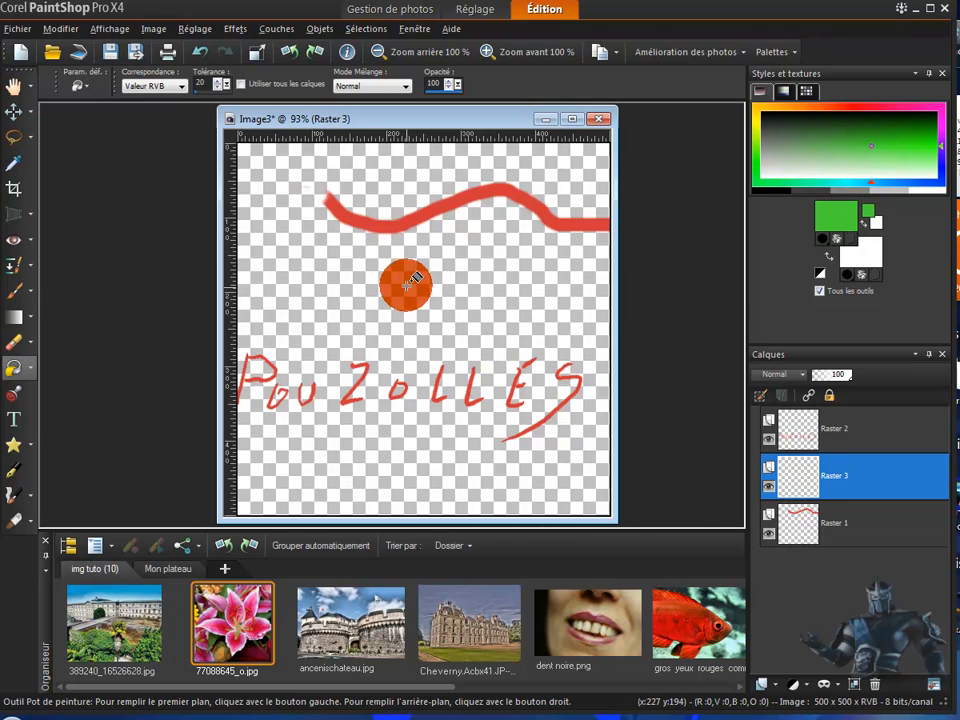
{"action": "left_click", "coordinate": [340, 276]}
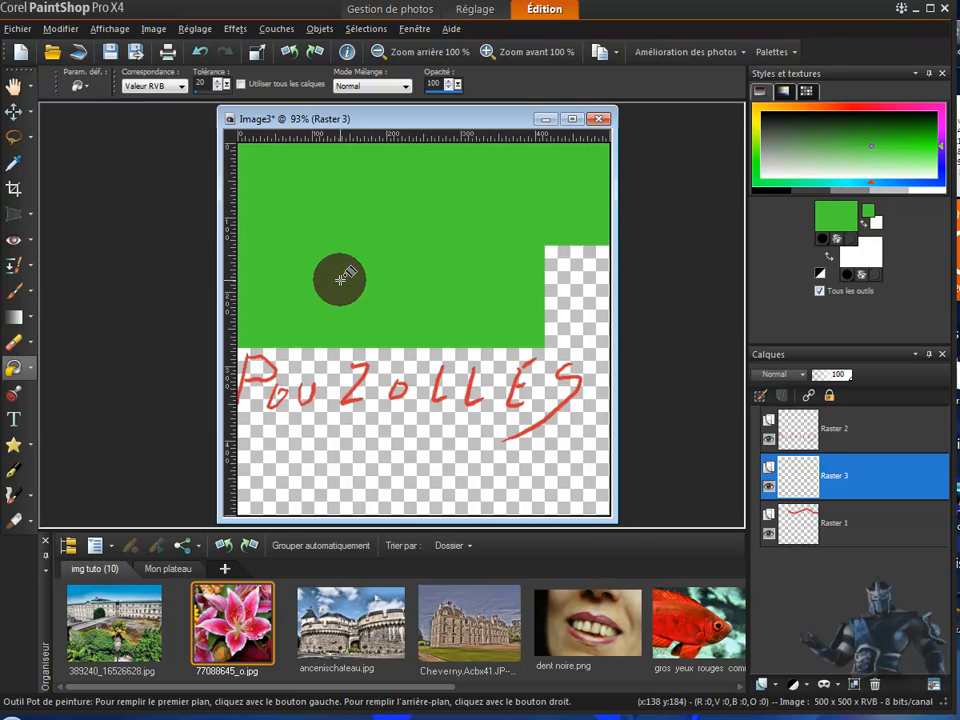
{"action": "mouse_move", "coordinate": [893, 482]}
{"action": "left_mouse_down"}
{"action": "mouse_move", "coordinate": [826, 490]}
{"action": "mouse_move", "coordinate": [557, 392]}
{"action": "left_mouse_up"}
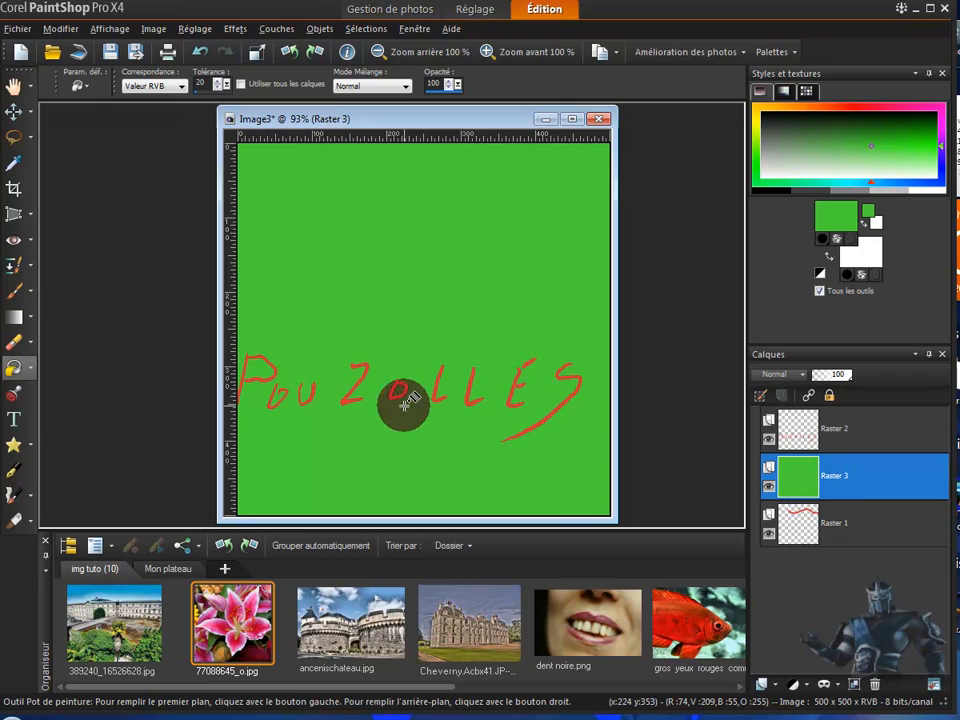
Move the green Raster 3 layer below Raster 1 in the layer stack
{"action": "left_click_drag", "start_coordinate": [885, 424], "coordinate": [873, 430]}
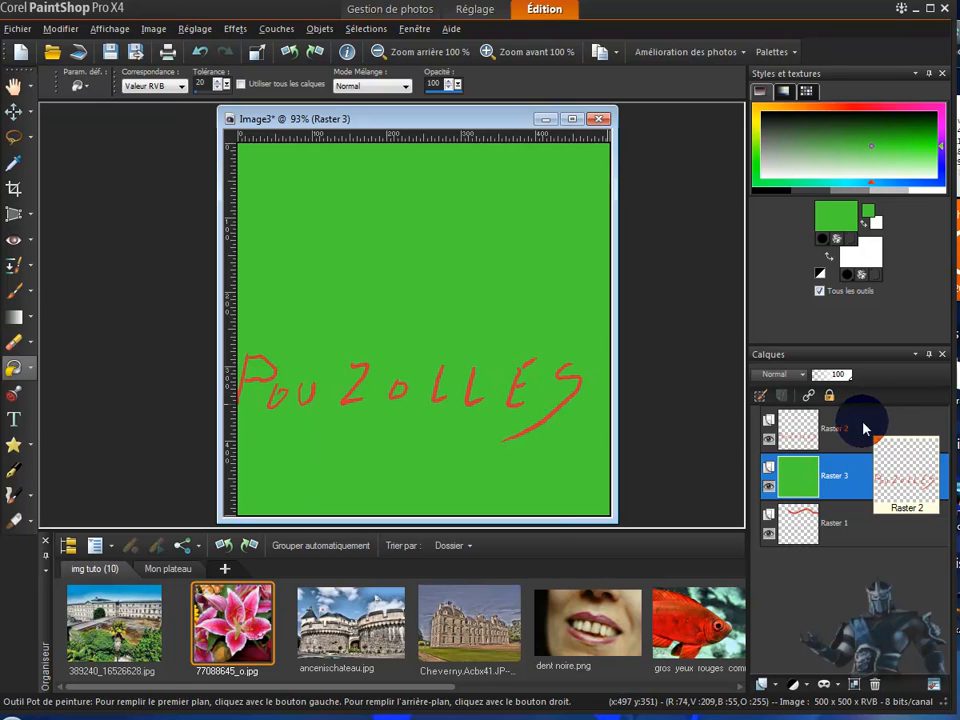
{"action": "mouse_move", "coordinate": [800, 532]}
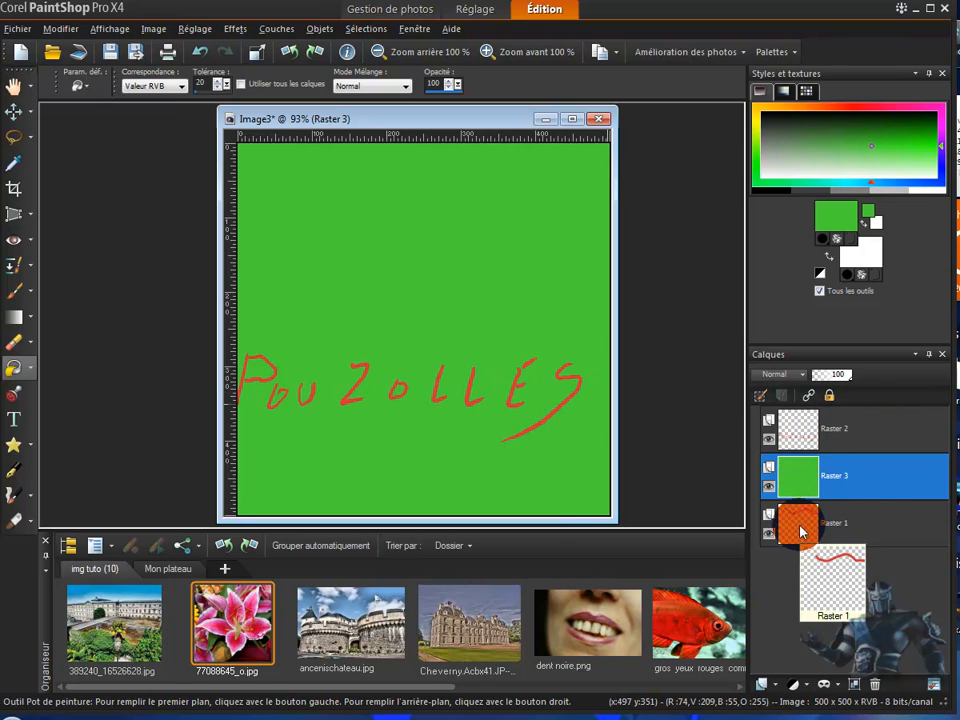
{"action": "left_click", "coordinate": [867, 528]}
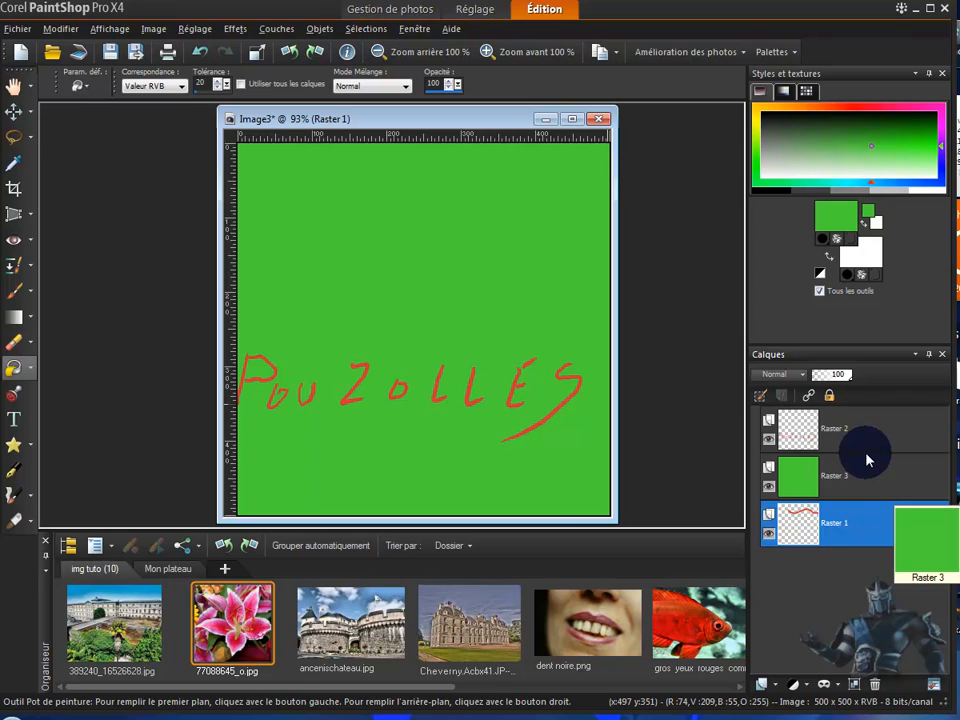
{"action": "left_click", "coordinate": [865, 476]}
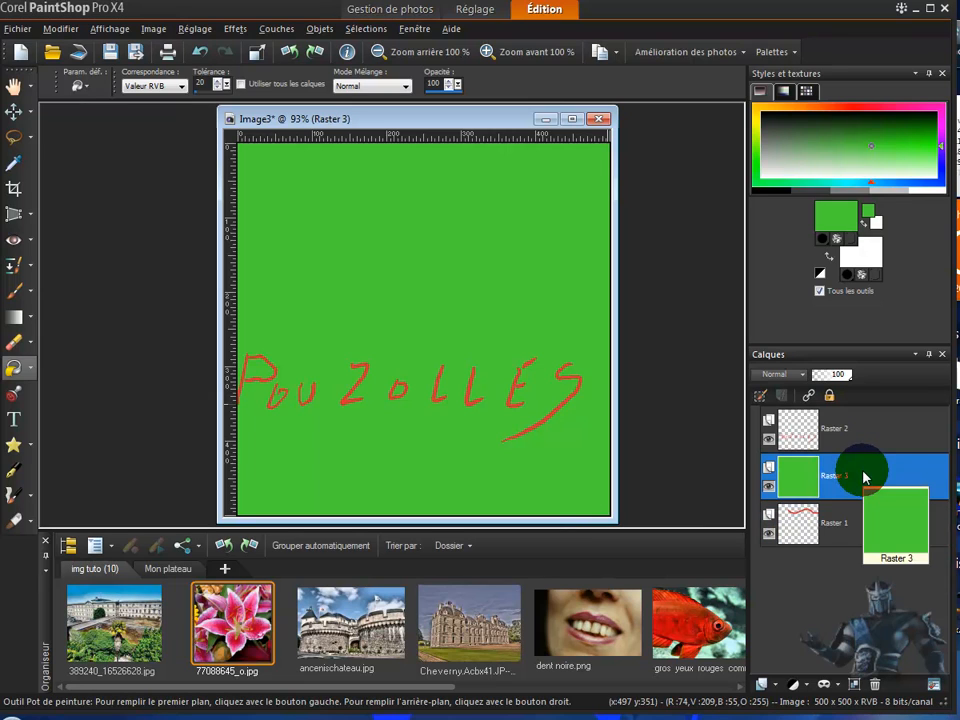
{"action": "left_click_drag", "start_coordinate": [865, 480], "coordinate": [865, 548]}
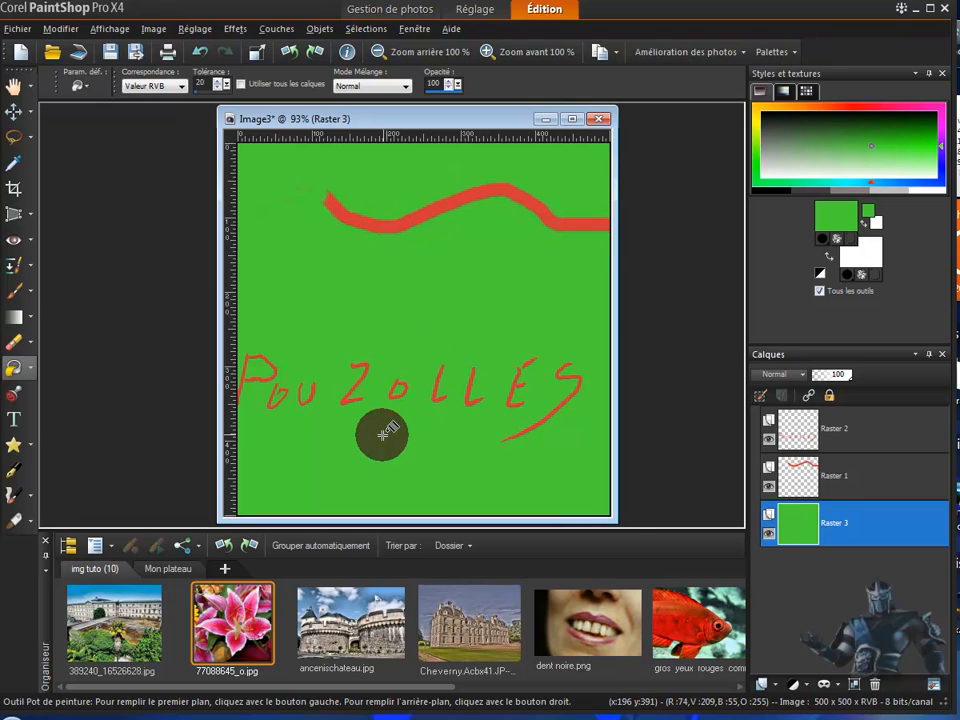
Open the flower photo 77088645_o.jpg and copy the image
{"action": "double_click", "coordinate": [233, 630]}
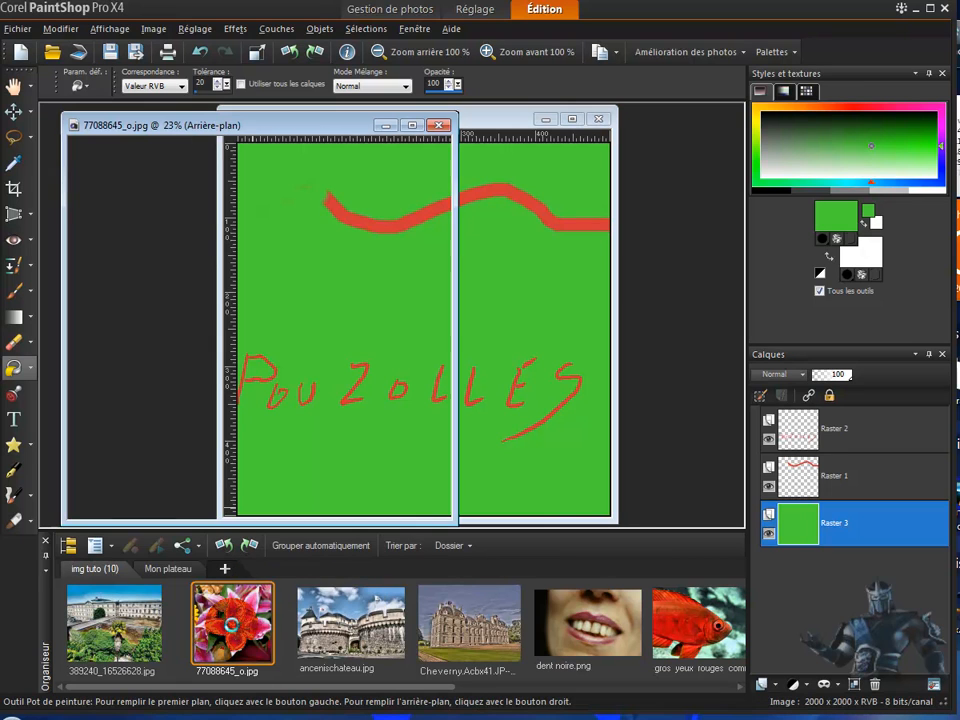
{"action": "right_click", "coordinate": [268, 130]}
{"action": "left_click", "coordinate": [302, 157]}
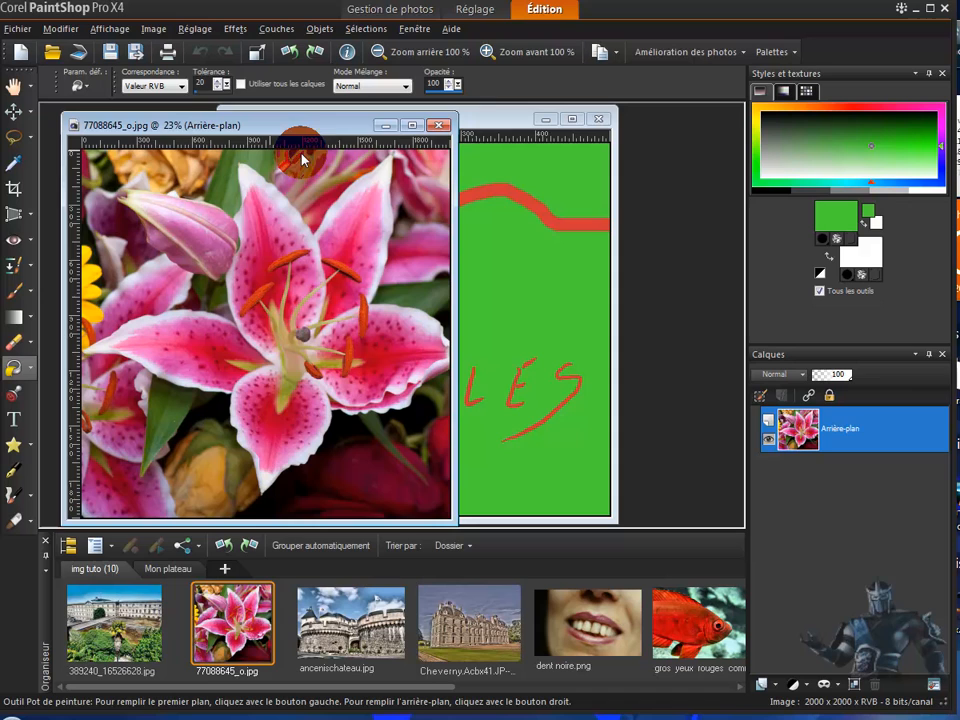
Paste the flower photo into Image3 as a new layer above the green one, and shift it left so the dark pistil sits near the canvas centre
{"action": "right_click", "coordinate": [501, 121]}
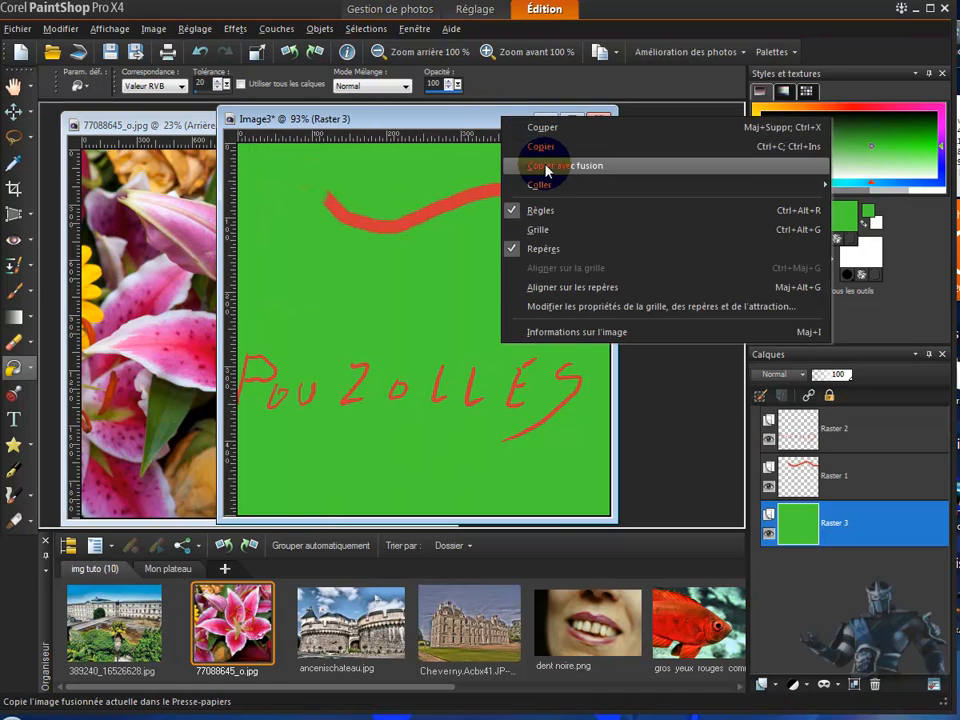
{"action": "mouse_move", "coordinate": [536, 184]}
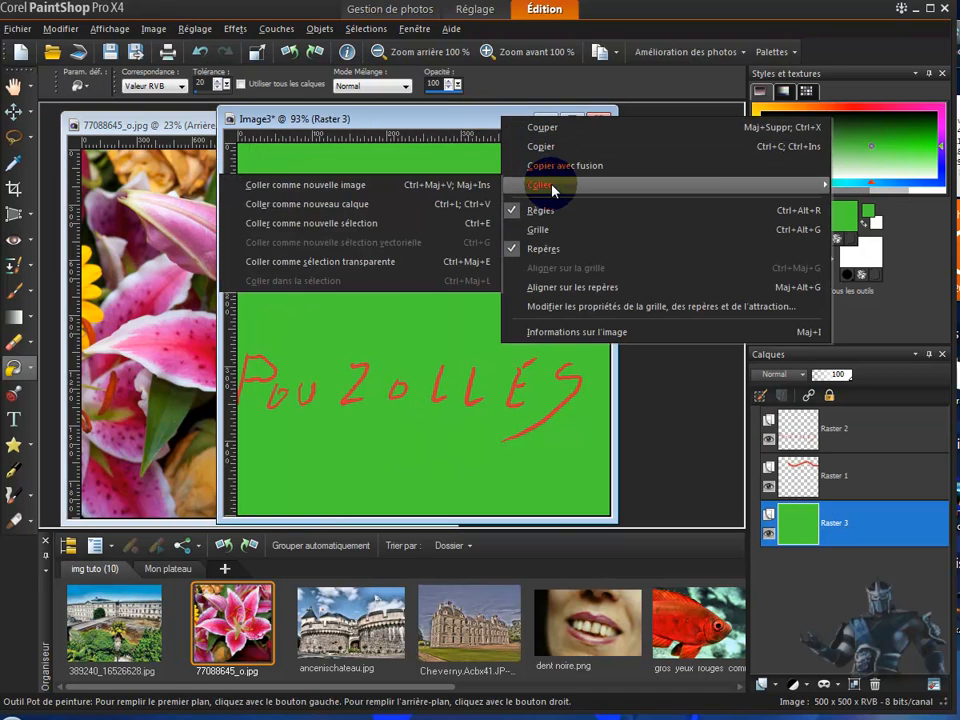
{"action": "left_click", "coordinate": [327, 207]}
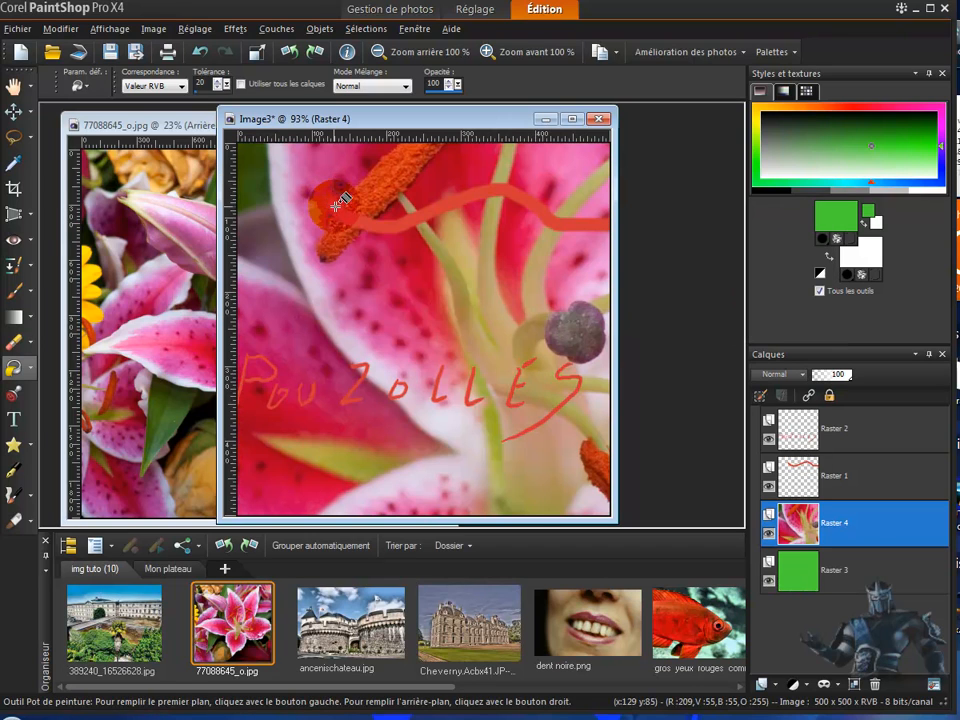
{"action": "left_click", "coordinate": [14, 113]}
{"action": "left_click_drag", "start_coordinate": [439, 317], "coordinate": [289, 324]}
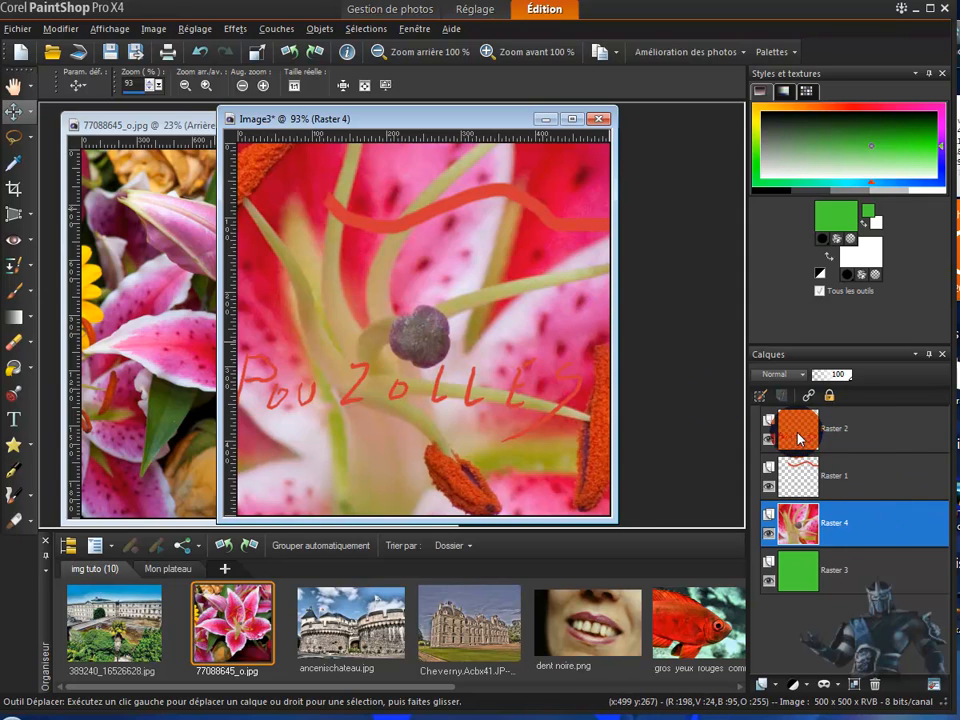
Try an opacity of 22 on the green Raster 3 layer and restore it to 100
{"action": "mouse_move", "coordinate": [803, 435]}
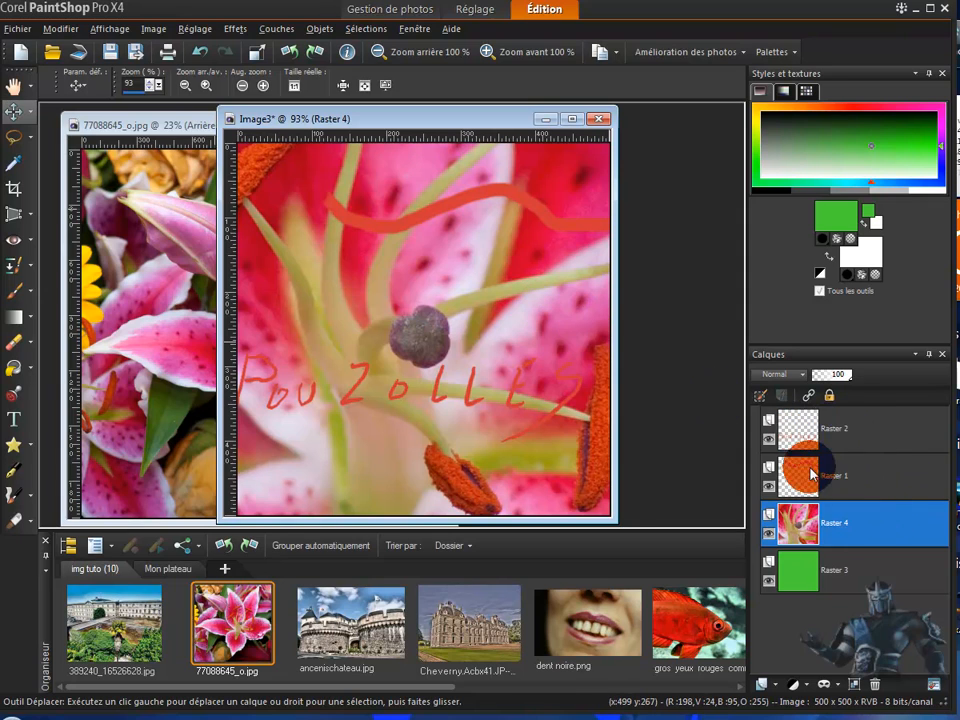
{"action": "mouse_move", "coordinate": [796, 474]}
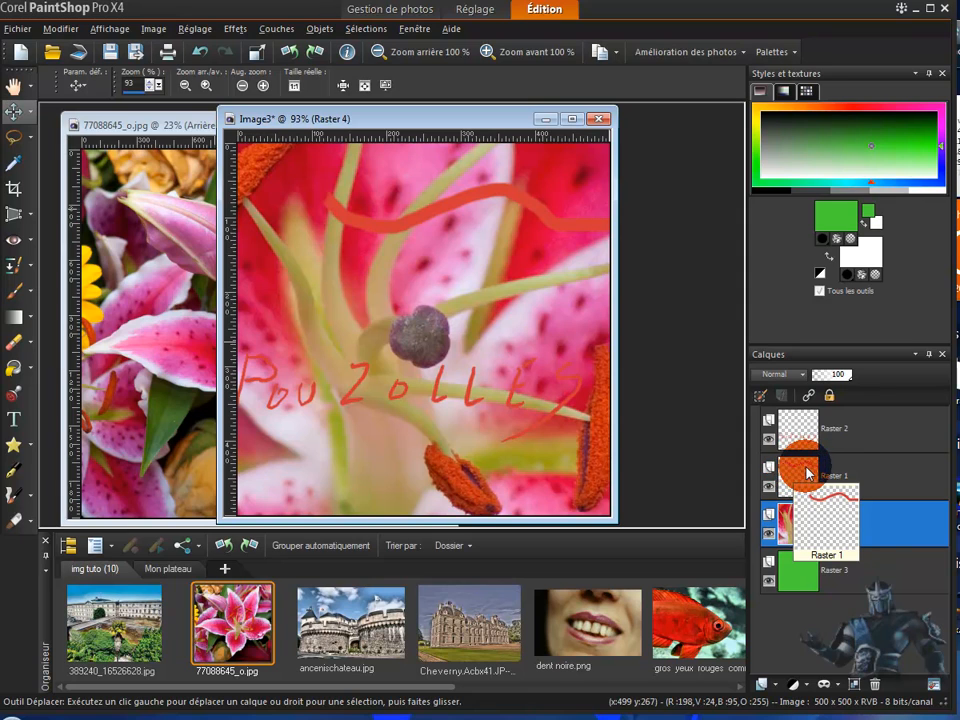
{"action": "left_click", "coordinate": [837, 576]}
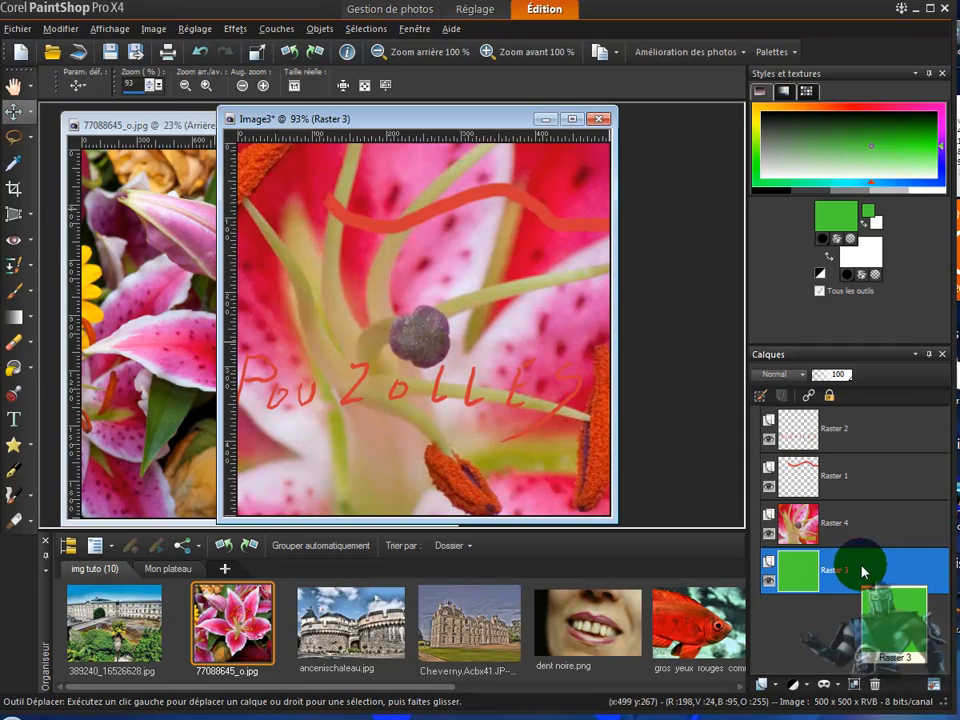
{"action": "mouse_move", "coordinate": [870, 580]}
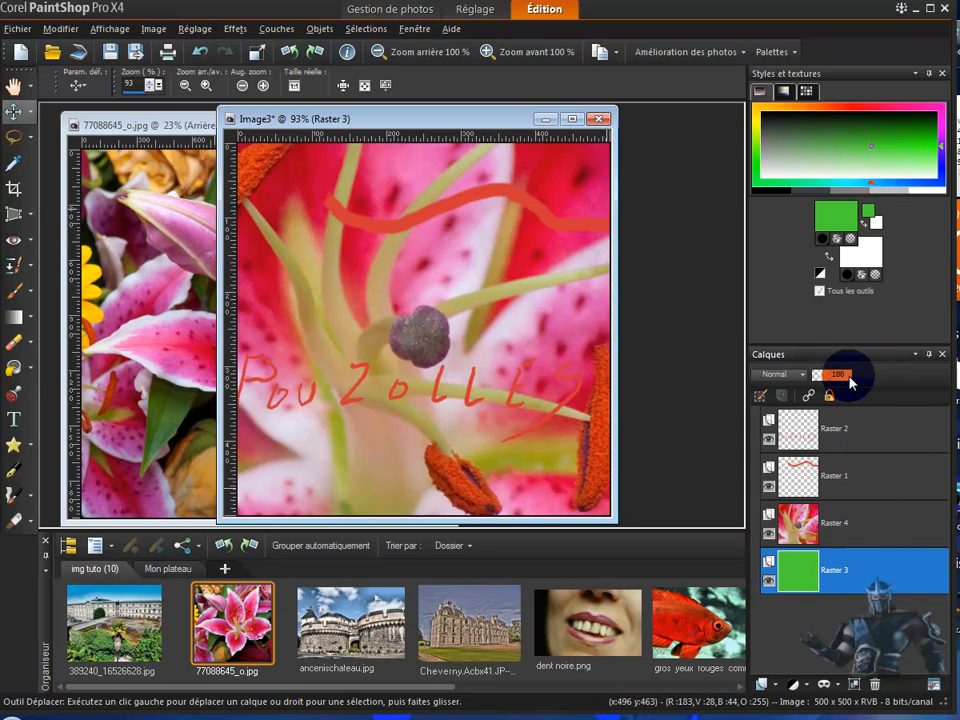
{"action": "left_click_drag", "start_coordinate": [847, 378], "coordinate": [822, 379]}
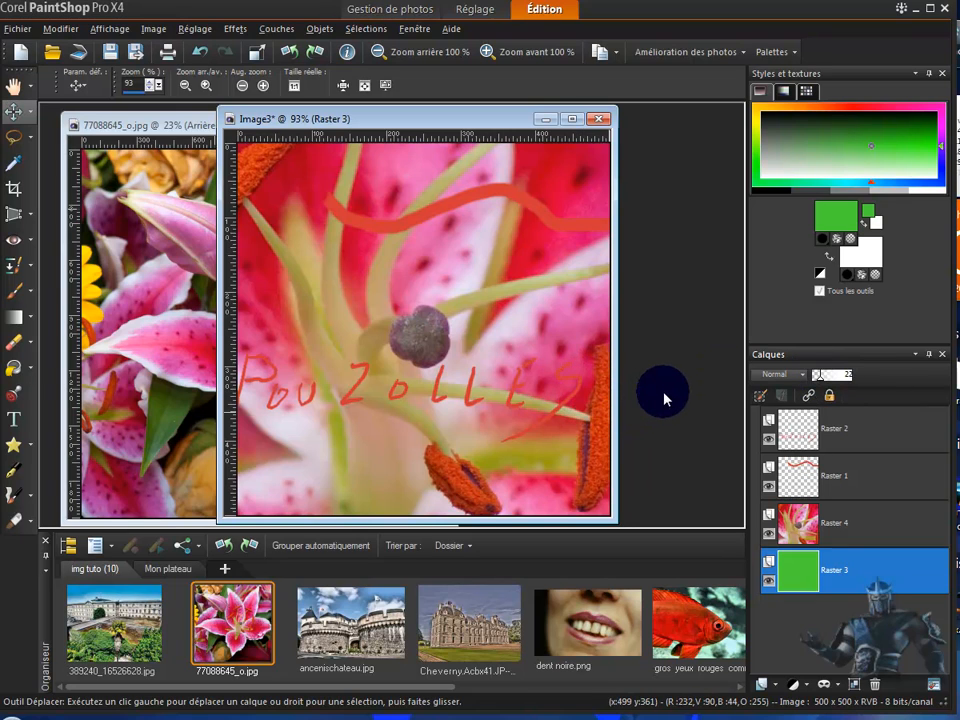
{"action": "left_click_drag", "start_coordinate": [822, 382], "coordinate": [866, 386]}
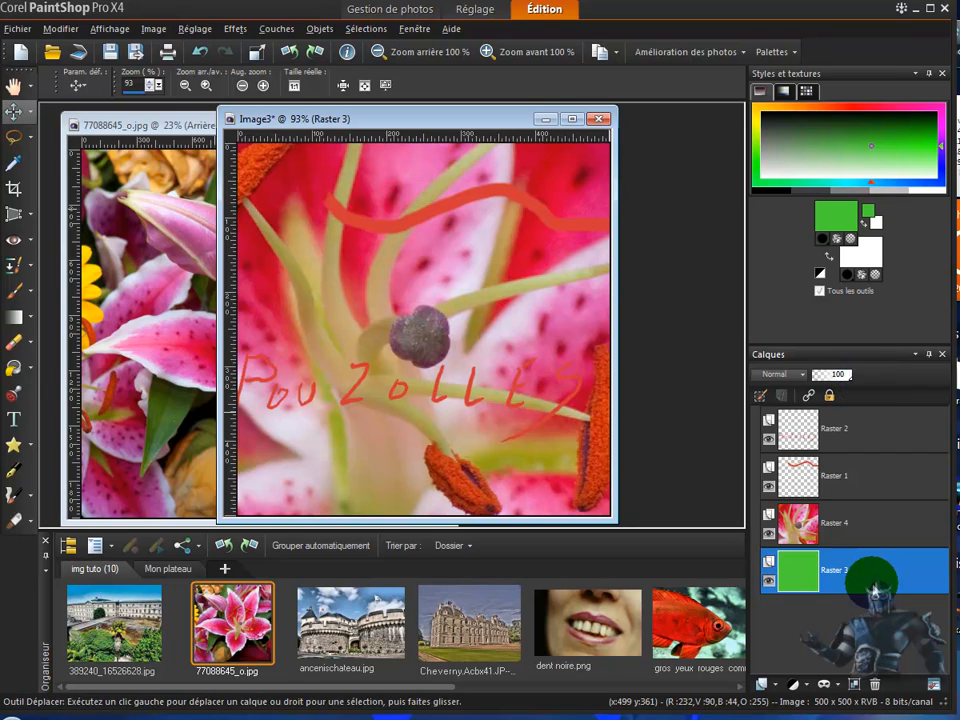
Set the opacity of the flower photo layer Raster 4 to 73 so the green layer blends through
{"action": "left_click", "coordinate": [877, 524]}
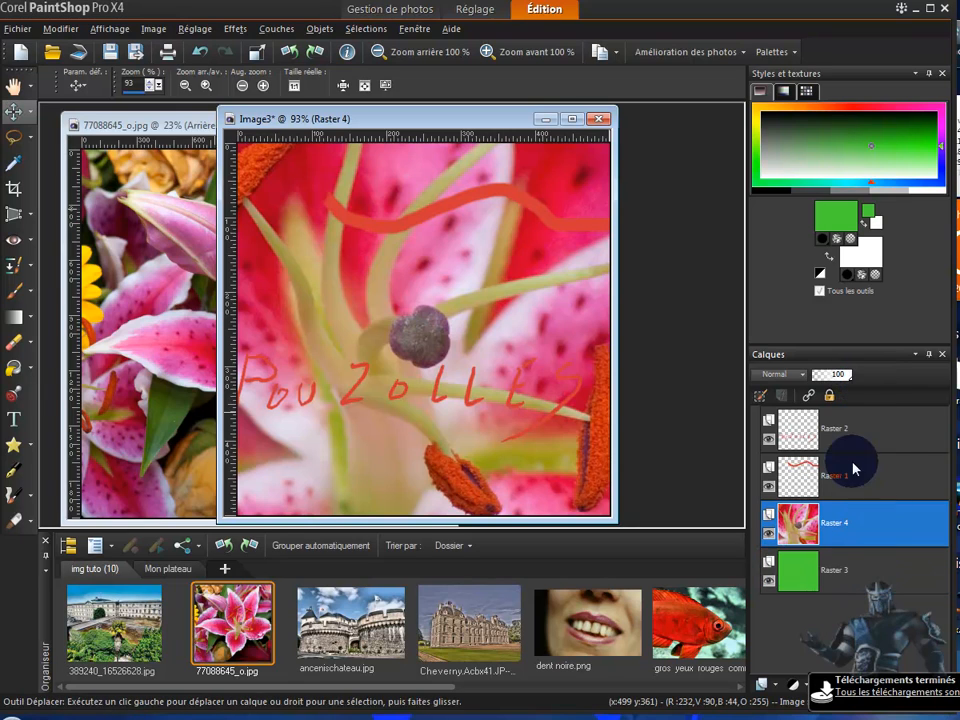
{"action": "left_click", "coordinate": [844, 381]}
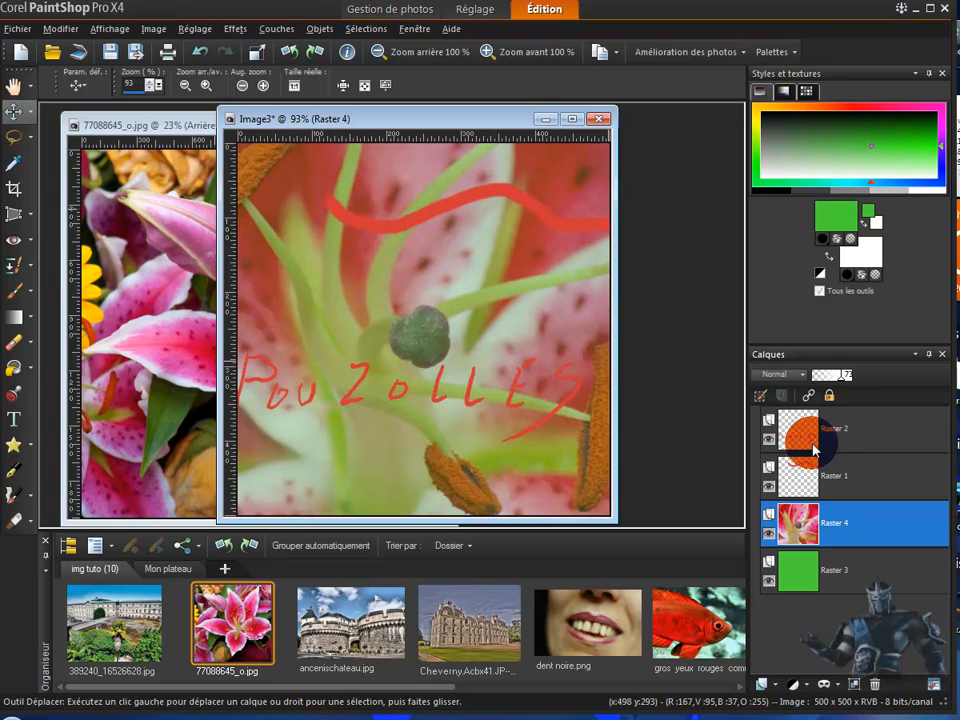
Restore the flower photo layer Raster 4 to opacity 100, and try the Recouvrement blend mode on it before undoing that mode change
{"action": "left_click_drag", "start_coordinate": [846, 382], "coordinate": [859, 384]}
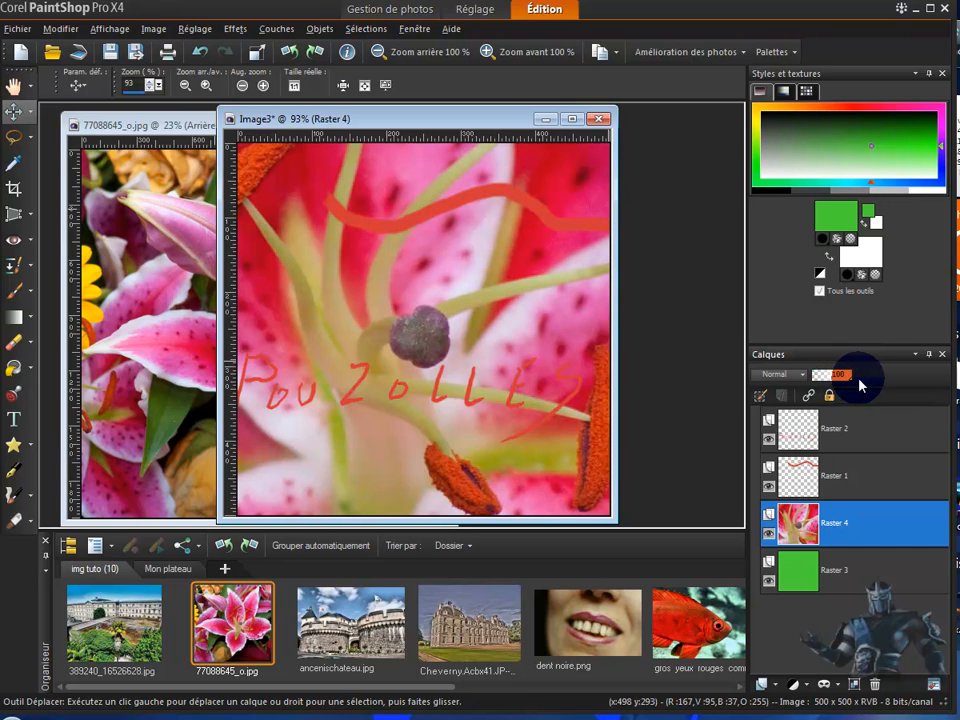
{"action": "left_click", "coordinate": [805, 381]}
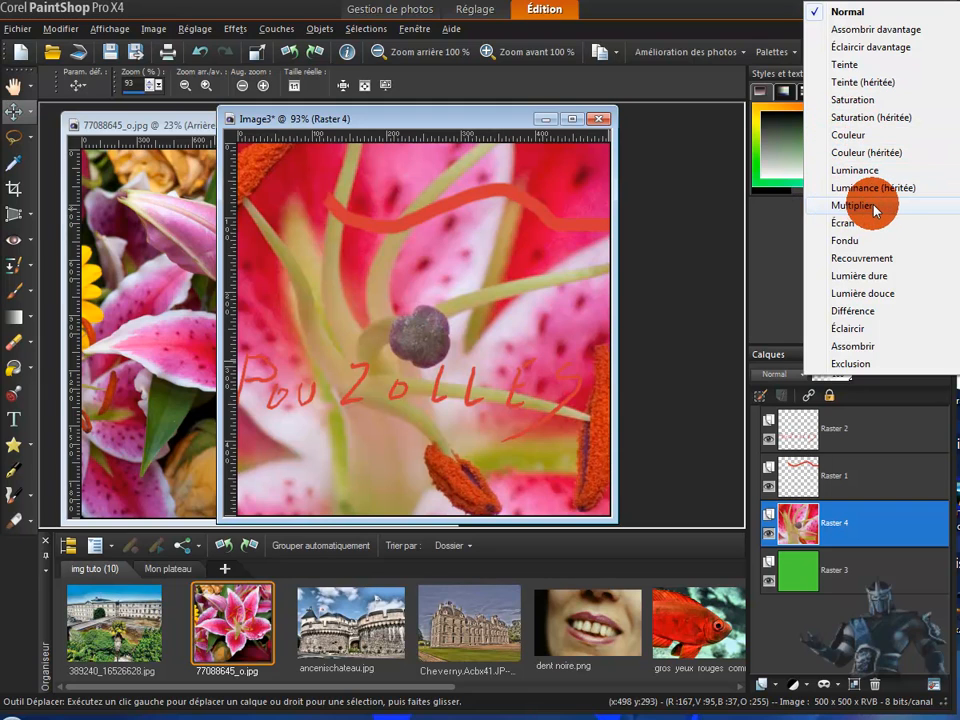
{"action": "left_click", "coordinate": [845, 260]}
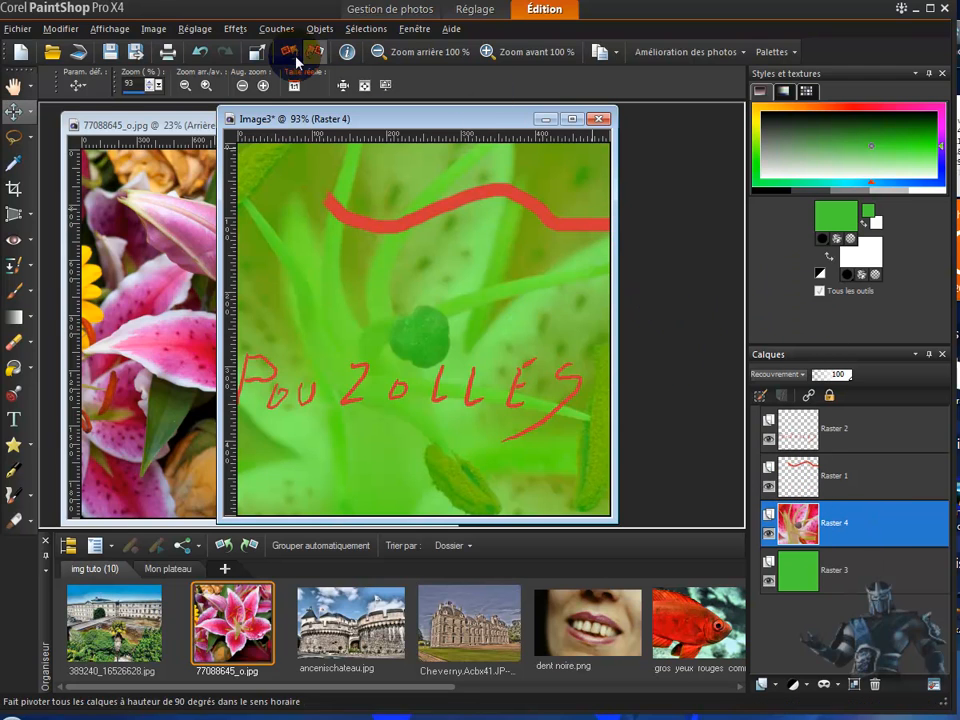
{"action": "left_click", "coordinate": [204, 54]}
{"action": "left_click", "coordinate": [204, 54]}
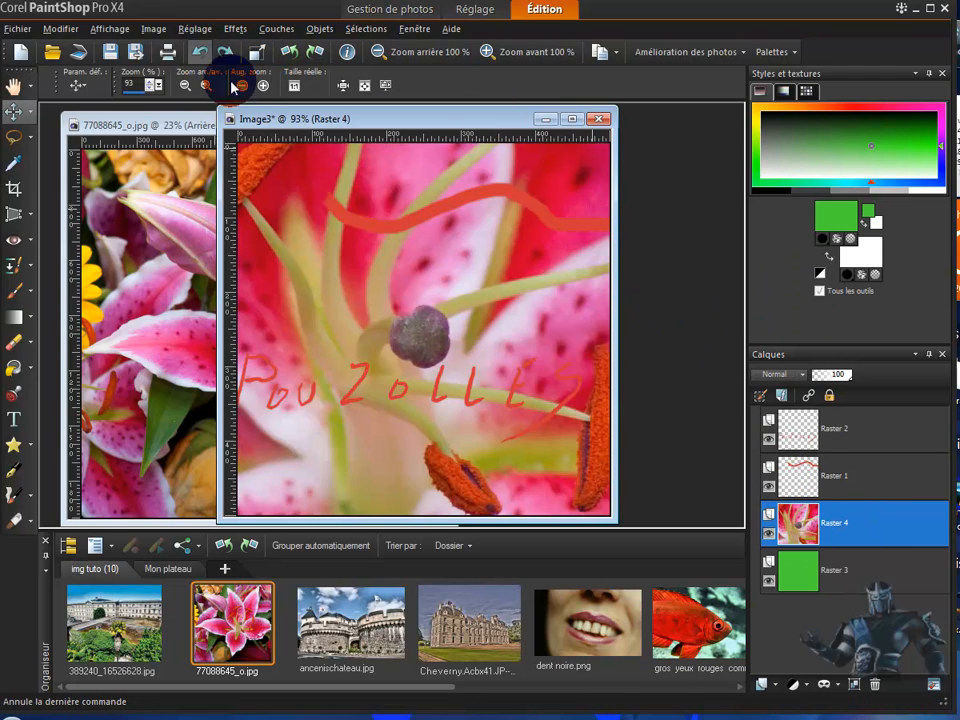
Move the flower layer Raster 4 beneath the green Raster 3 layer, and set Raster 3's opacity to 40
{"action": "left_click_drag", "start_coordinate": [855, 526], "coordinate": [857, 583]}
{"action": "left_click", "coordinate": [856, 525]}
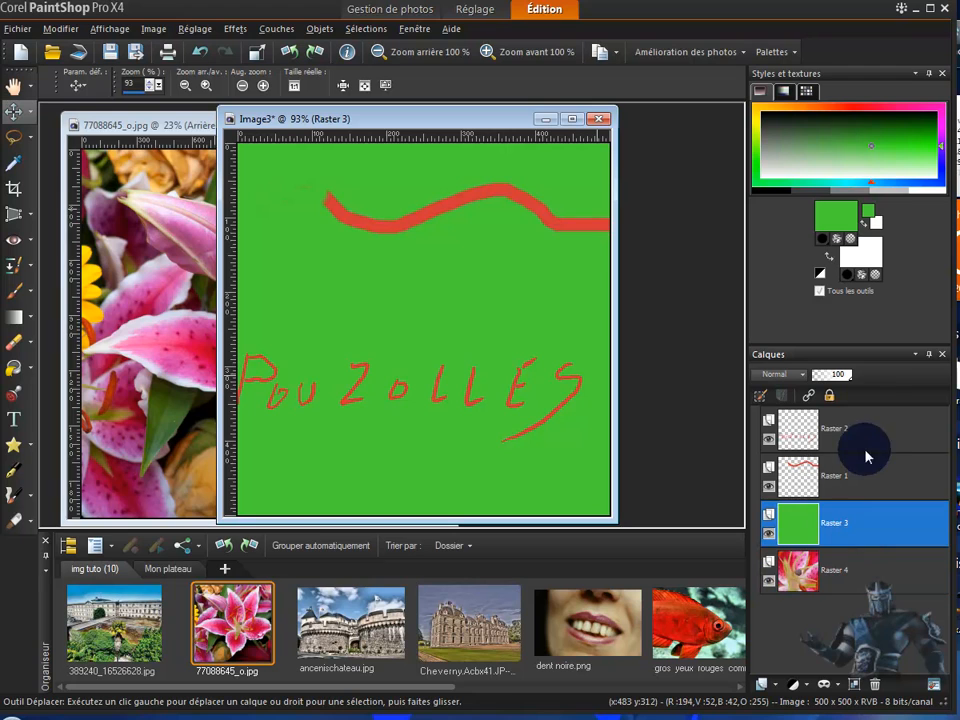
{"action": "left_click_drag", "start_coordinate": [851, 377], "coordinate": [830, 382]}
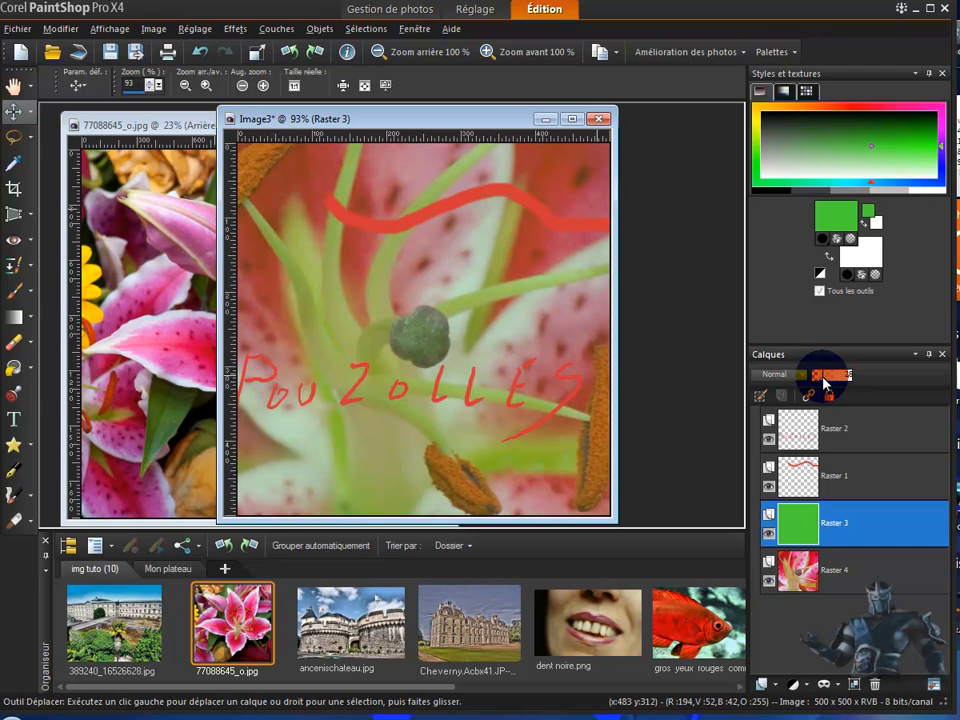
{"action": "mouse_move", "coordinate": [822, 383]}
{"action": "left_mouse_down"}
{"action": "mouse_move", "coordinate": [810, 384]}
{"action": "mouse_move", "coordinate": [823, 377]}
{"action": "left_mouse_up"}
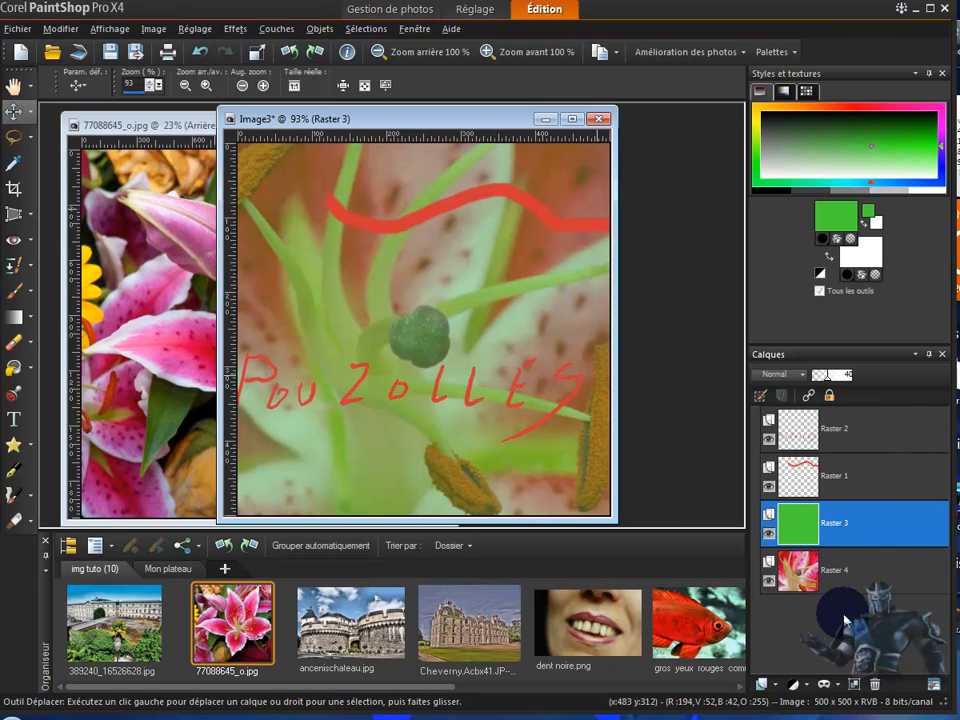
Hide the green Raster 3 layer and show it again to compare the flower photo with and without the tint
{"action": "left_click_drag", "start_coordinate": [866, 530], "coordinate": [895, 492]}
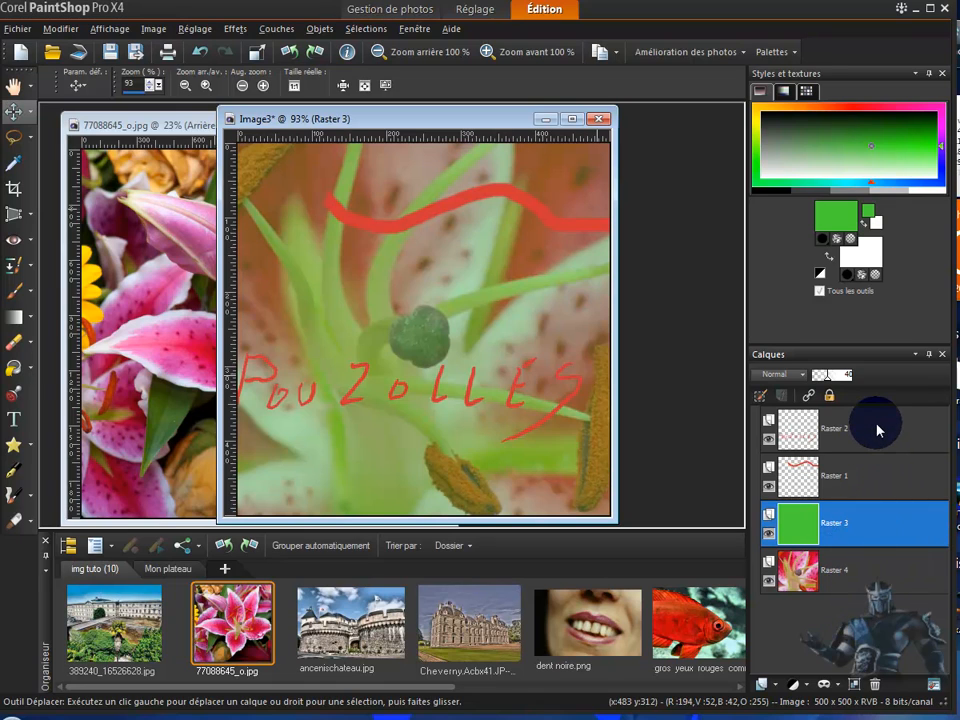
{"action": "mouse_move", "coordinate": [878, 430]}
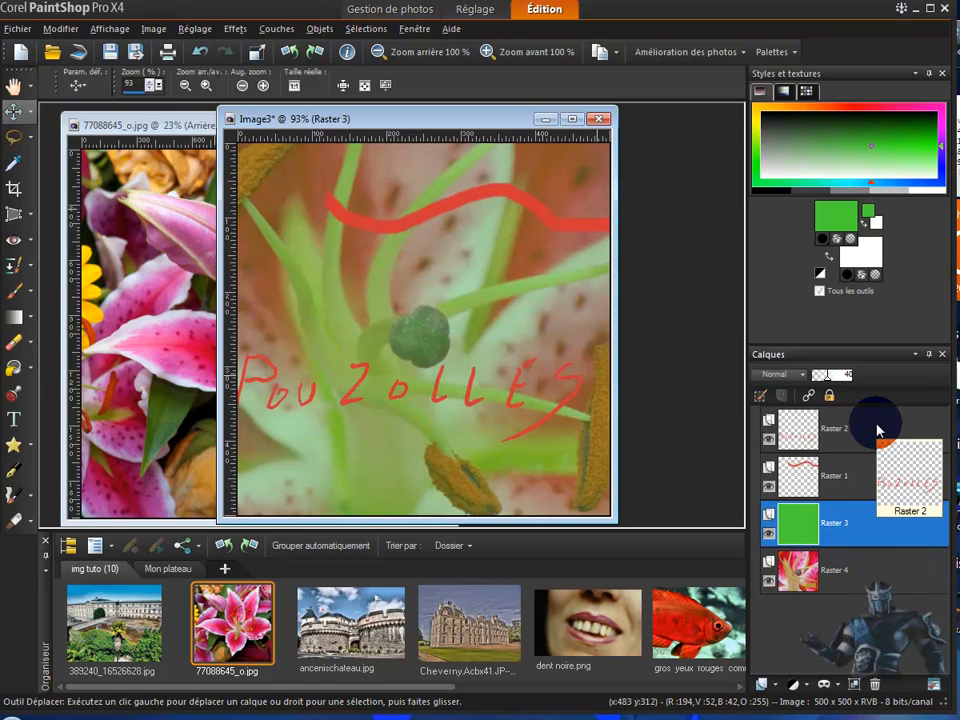
{"action": "left_click", "coordinate": [768, 540]}
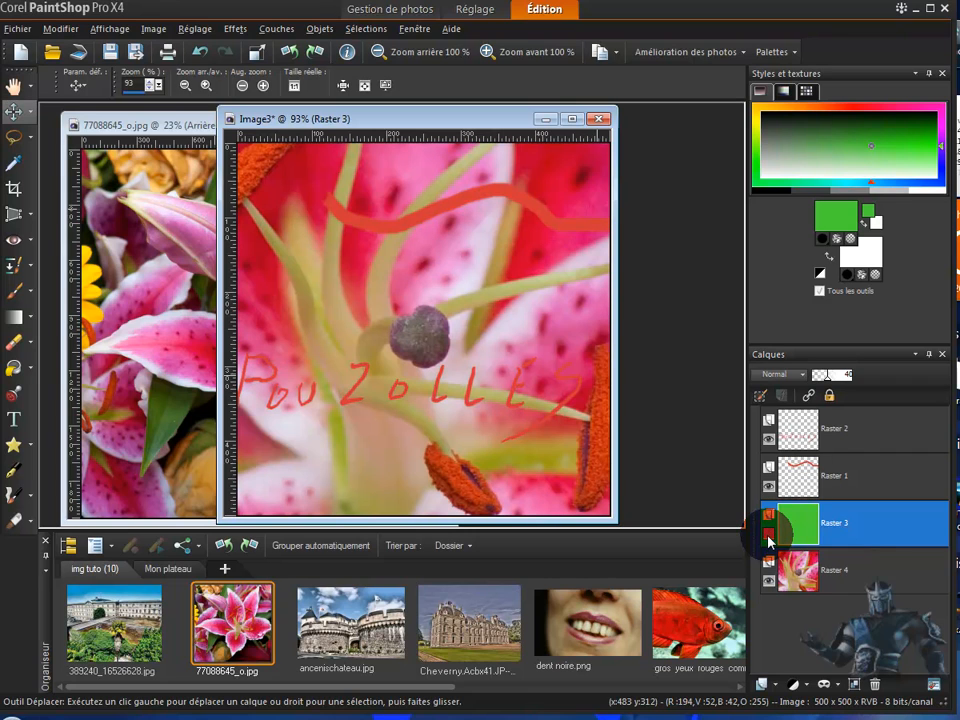
{"action": "left_click", "coordinate": [768, 540]}
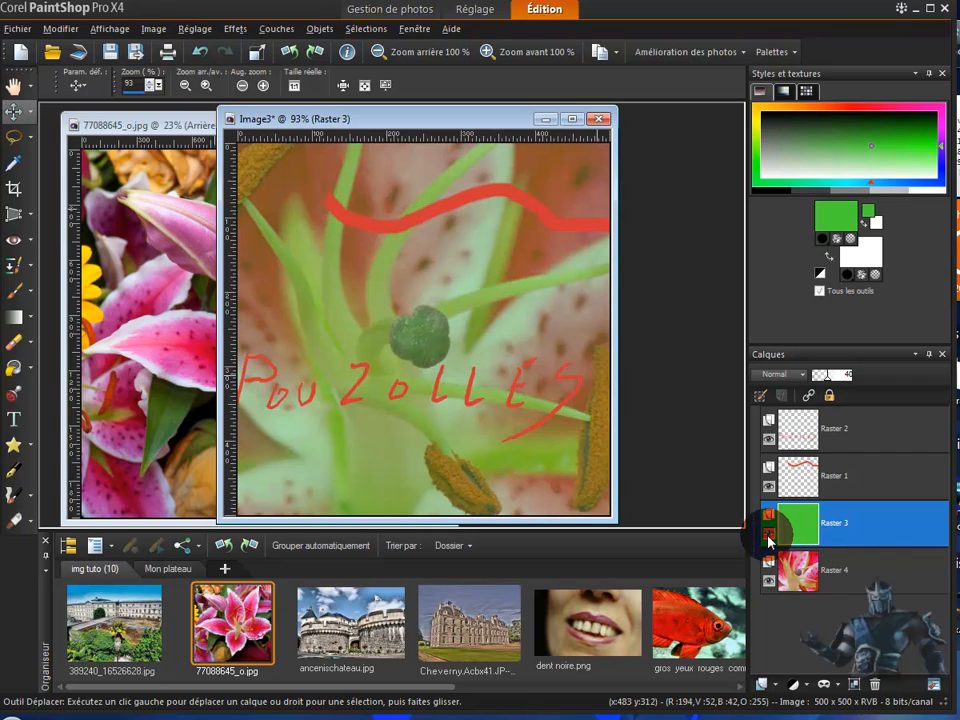
Display the Historique palette, review the list of operations performed on the image, and close the palette
{"action": "left_click", "coordinate": [780, 52]}
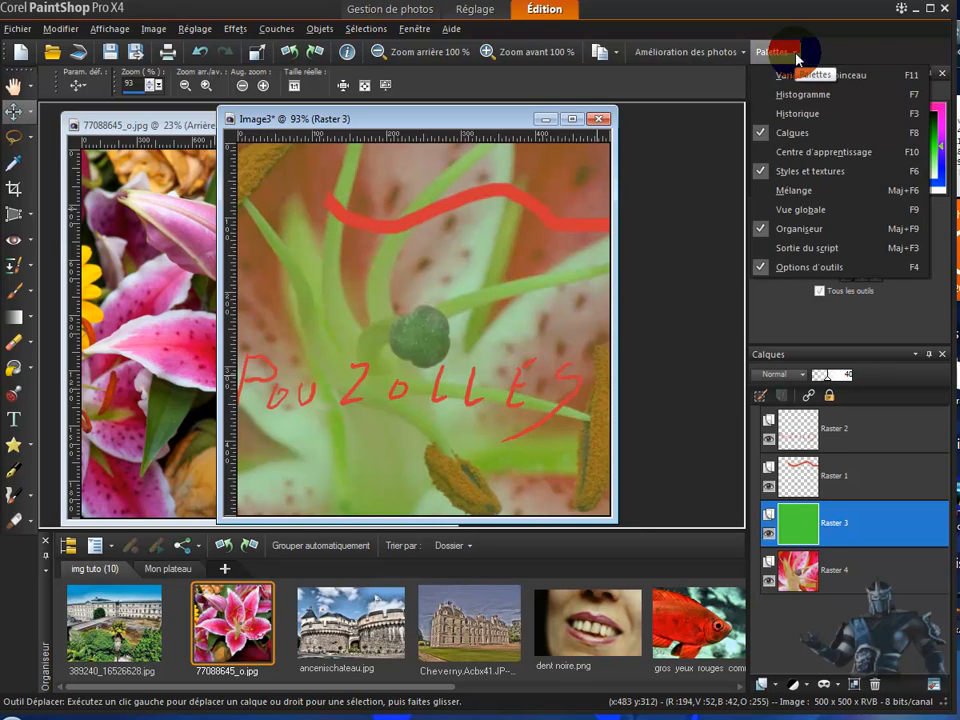
{"action": "left_click", "coordinate": [797, 115]}
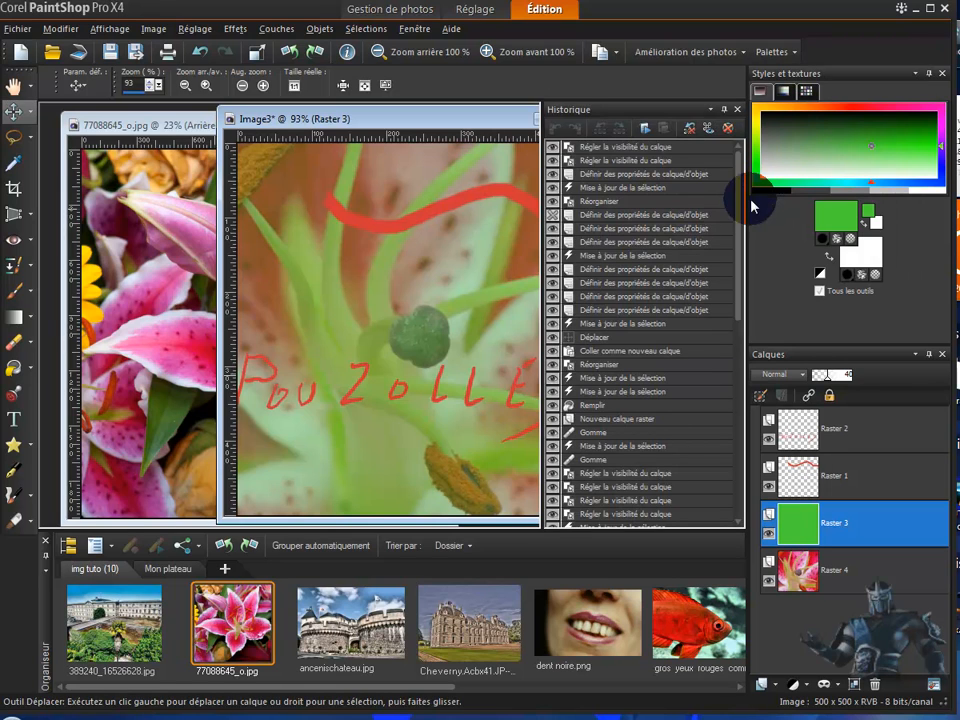
{"action": "left_click_drag", "start_coordinate": [739, 189], "coordinate": [740, 157]}
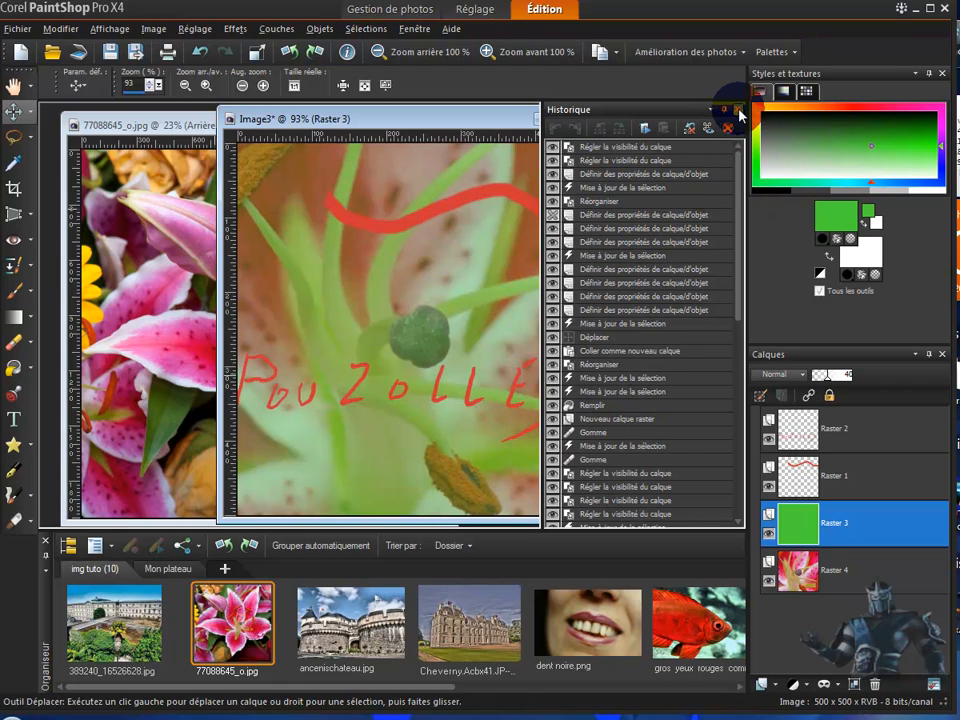
{"action": "left_click", "coordinate": [738, 110]}
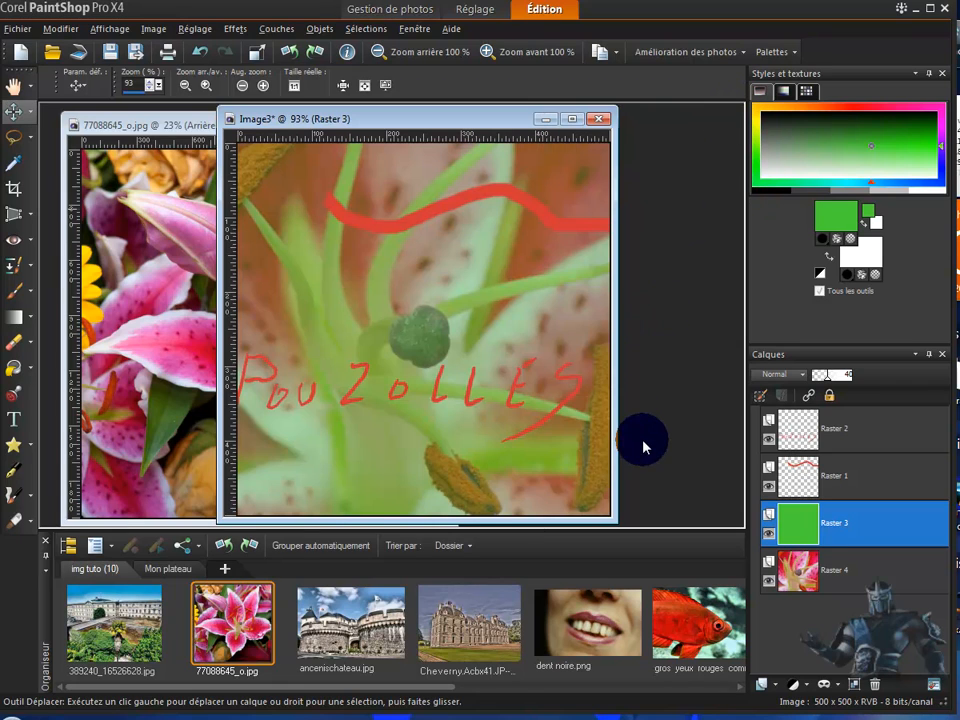
{"action": "left_click_drag", "start_coordinate": [315, 306], "coordinate": [430, 198]}
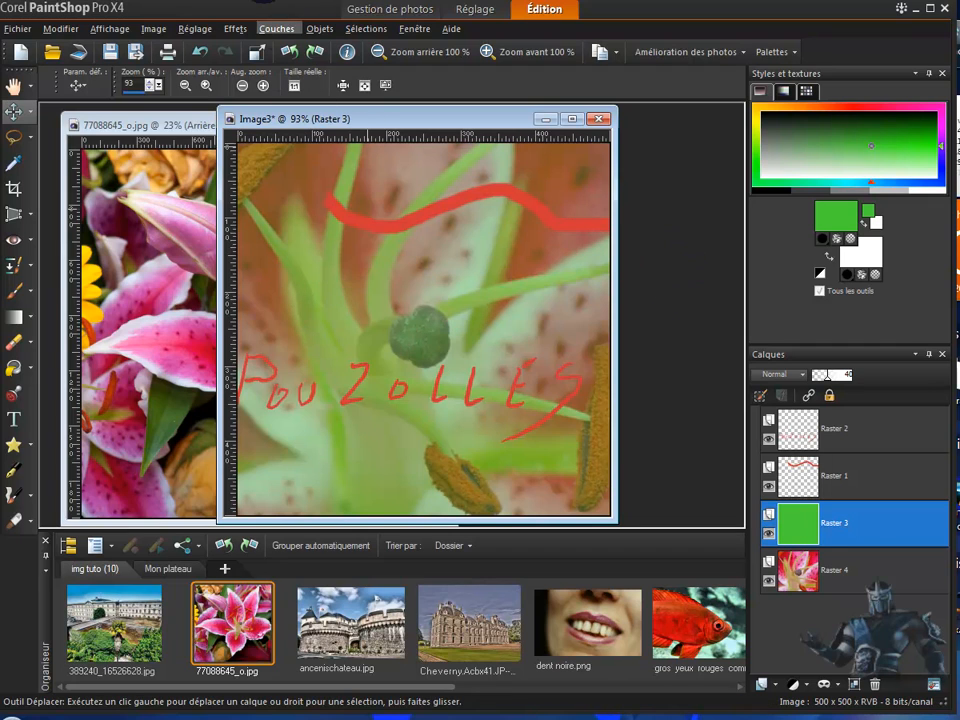